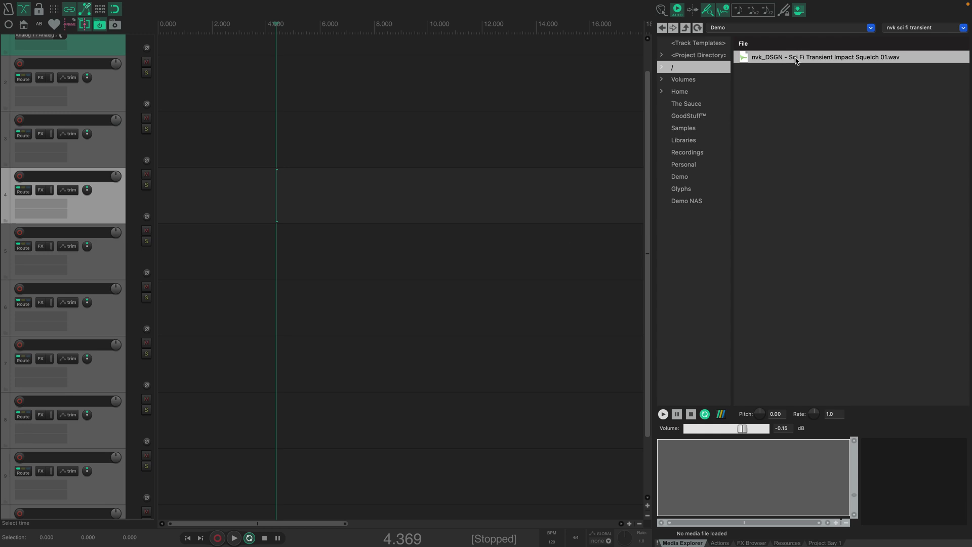
Layer the impact, energy pulse and Force Magic Whoosh sounds, trimming the impact and pulse
{"action": "mouse_move", "coordinate": [797, 57]}
{"action": "left_mouse_down"}
{"action": "mouse_move", "coordinate": [373, 177]}
{"action": "mouse_move", "coordinate": [306, 217]}
{"action": "left_mouse_up"}
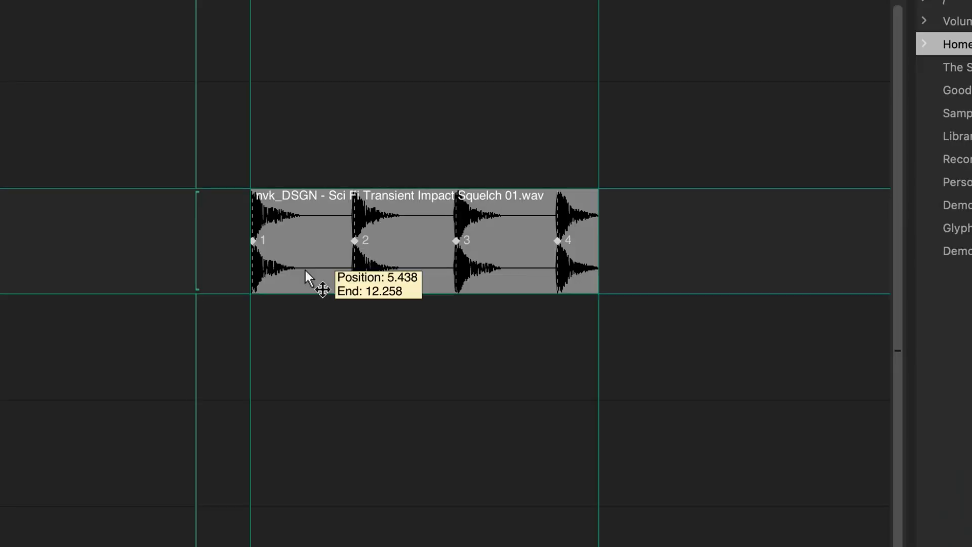
{"action": "left_click_drag", "start_coordinate": [305, 270], "coordinate": [450, 251]}
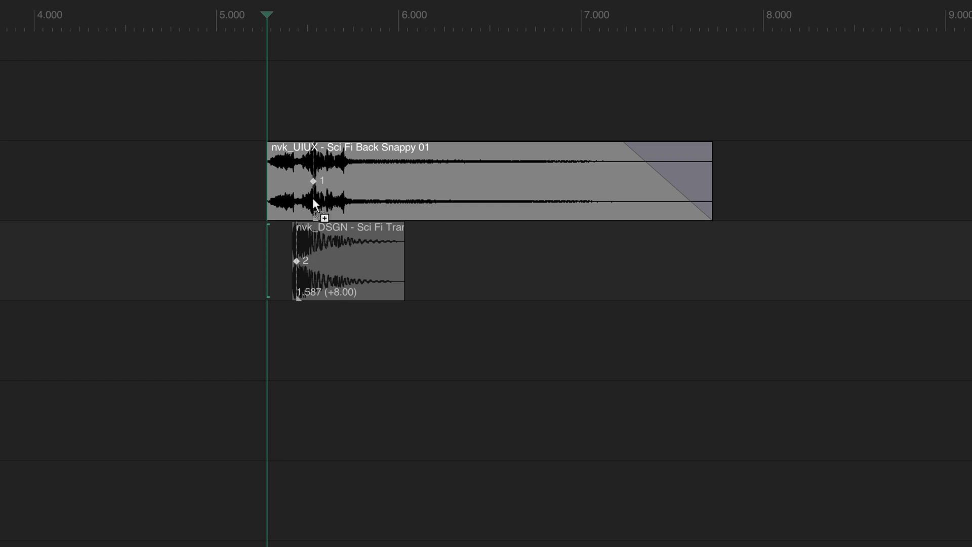
{"action": "left_click", "coordinate": [359, 350]}
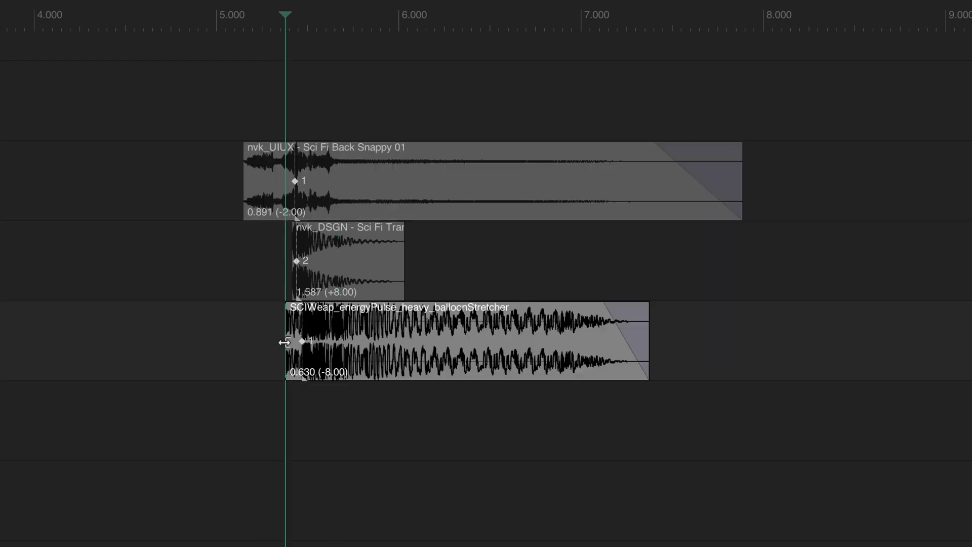
{"action": "key", "text": "space"}
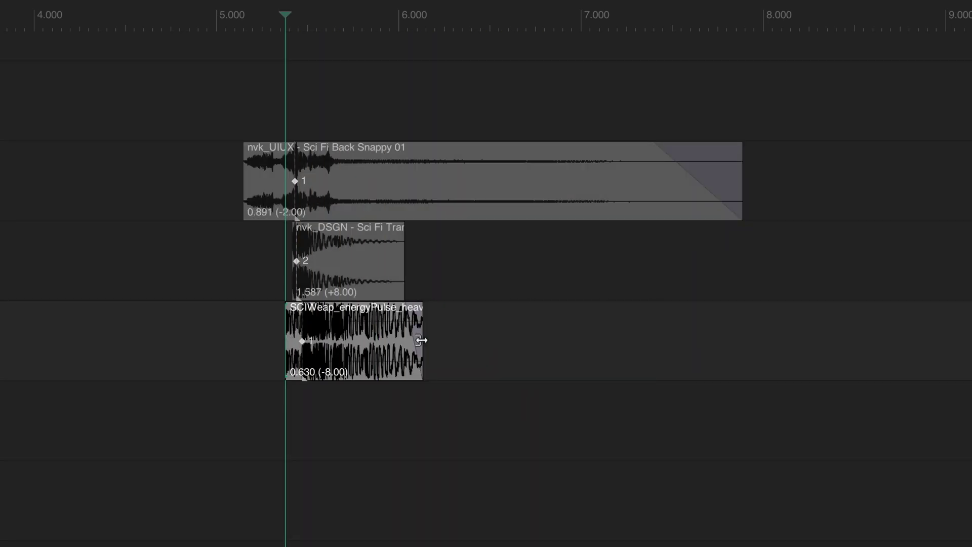
{"action": "left_click_drag", "start_coordinate": [323, 334], "coordinate": [322, 431]}
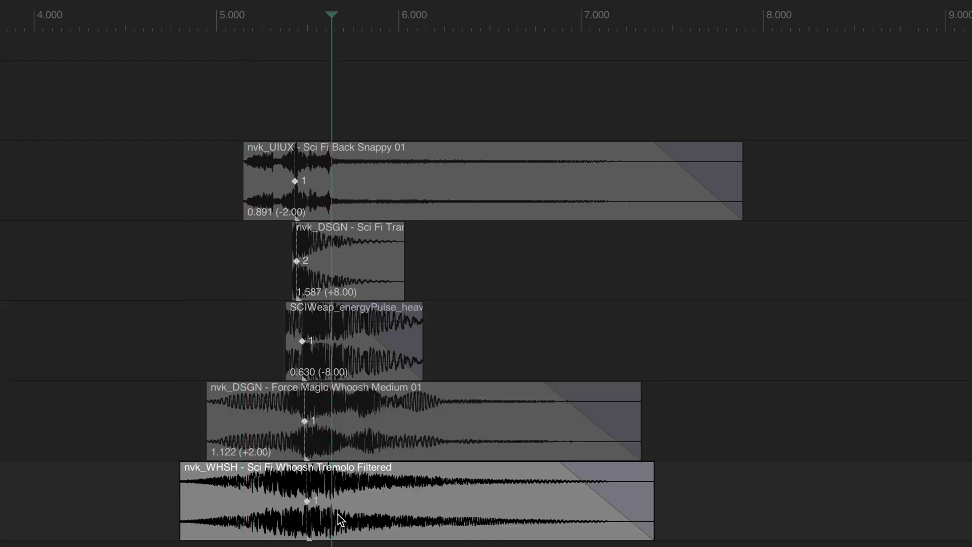
{"action": "left_click", "coordinate": [130, 260]}
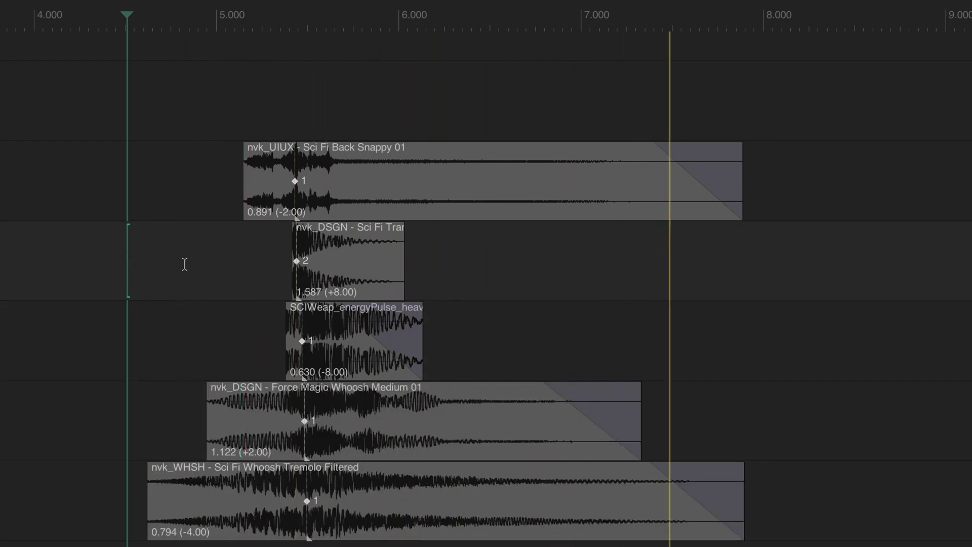
Stop playback and group the layers under a new folder item
{"action": "key", "text": "space"}
{"action": "scroll", "coordinate": [395, 386], "scroll_direction": "down", "scroll_amount": 5}
{"action": "key", "text": "ctrl+t"}
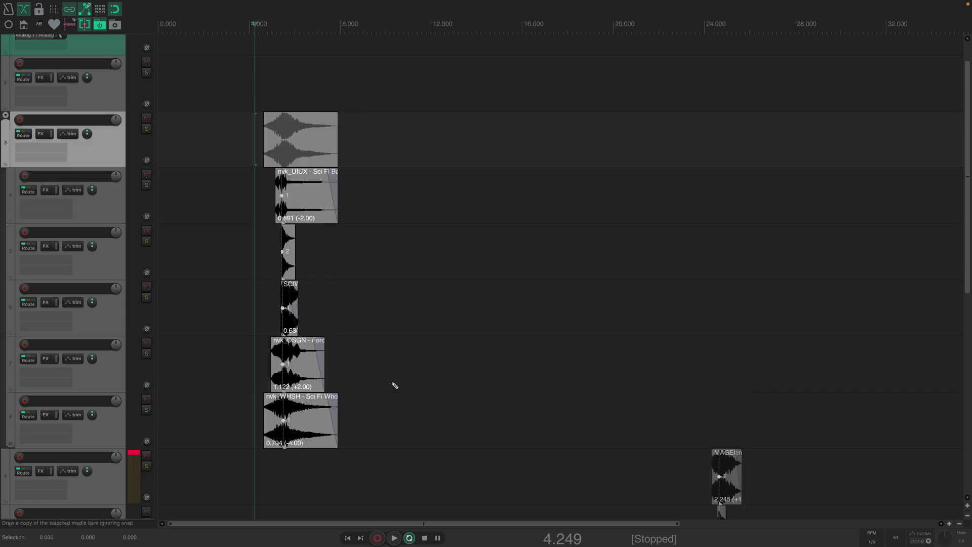
{"action": "left_click", "coordinate": [375, 206]}
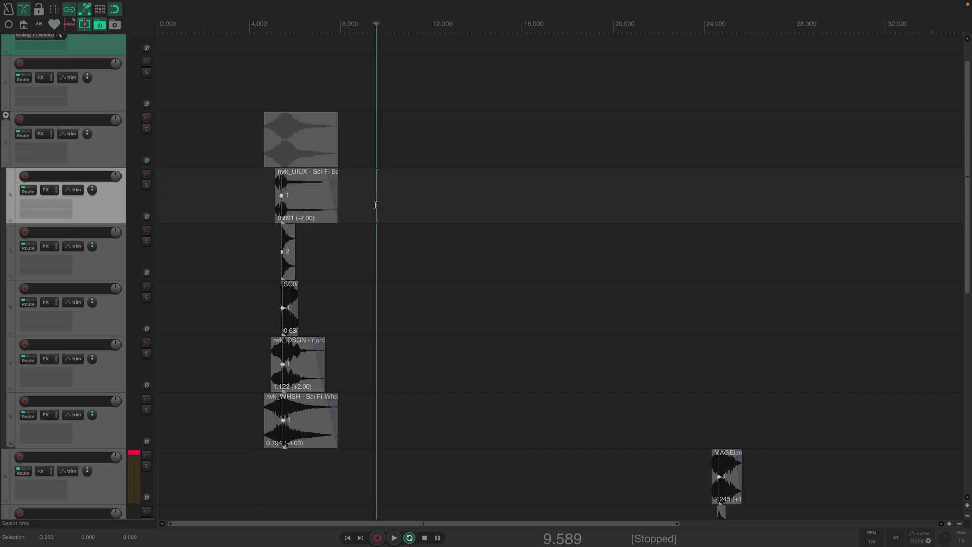
Pitch the folder item up +3 and play the layered impact
{"action": "left_click", "coordinate": [255, 201]}
{"action": "mouse_move", "coordinate": [289, 144]}
{"action": "left_mouse_down"}
{"action": "mouse_move", "coordinate": [330, 144]}
{"action": "mouse_move", "coordinate": [285, 142]}
{"action": "left_mouse_up"}
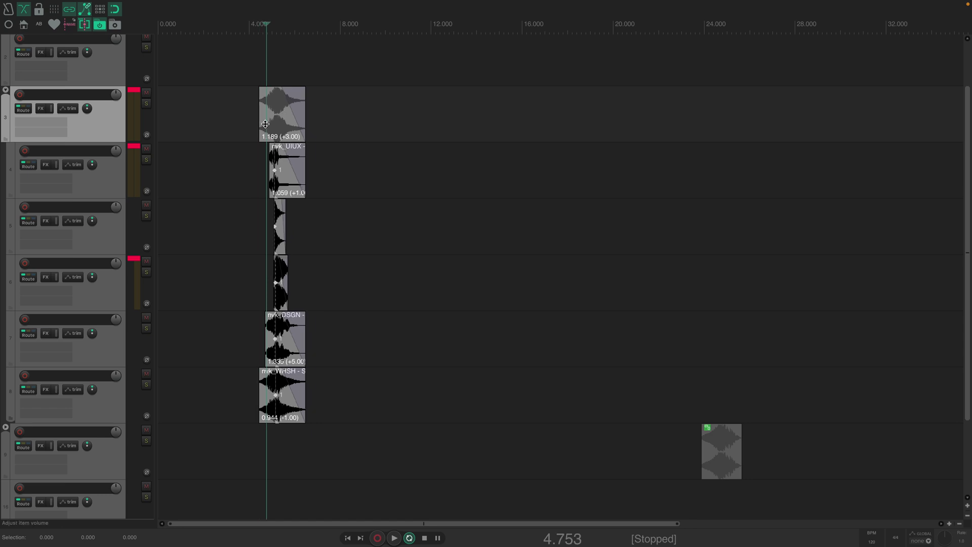
{"action": "left_click", "coordinate": [259, 127]}
{"action": "key", "text": "space"}
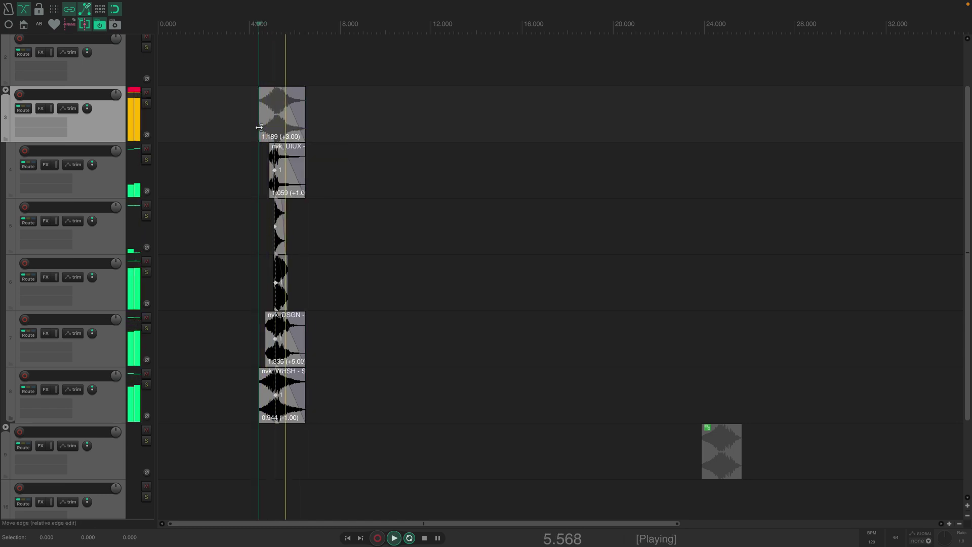
Stop playback and rename the folder item to SciFi_Impact_01 with the F2 rename tool
{"action": "key", "text": "space"}
{"action": "scroll", "coordinate": [430, 131], "scroll_direction": "up", "scroll_amount": 2}
{"action": "key", "text": "F2"}
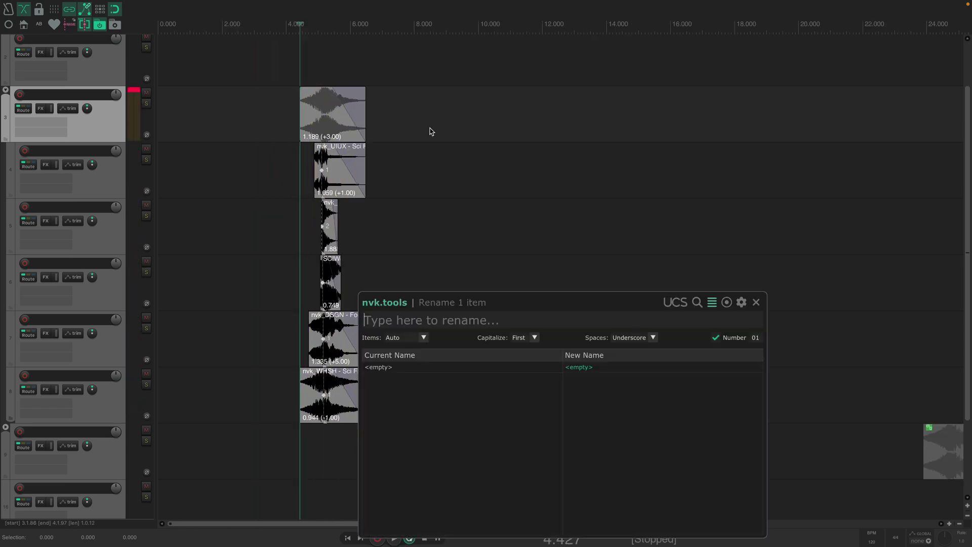
{"action": "type", "text": "SciFi_Impa"}
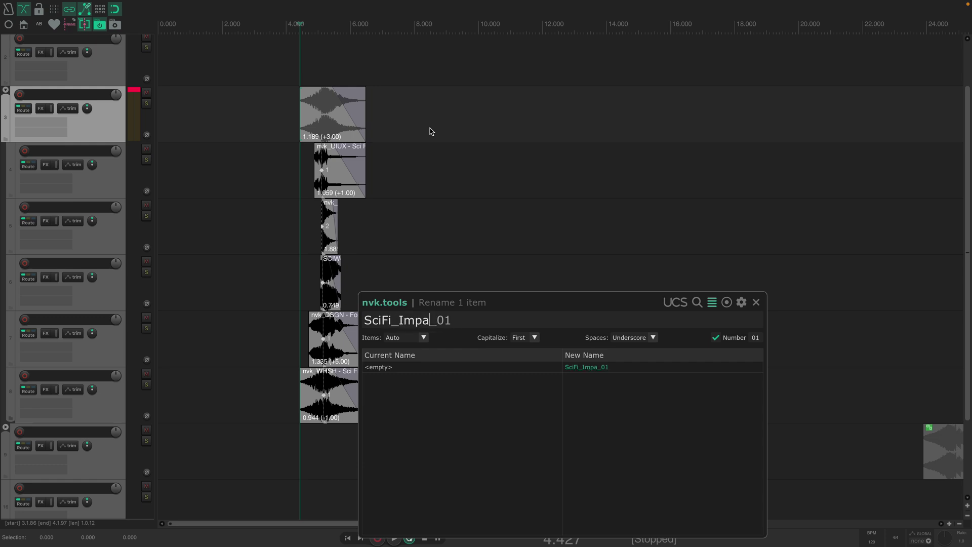
{"action": "type", "text": "ct"}
{"action": "key", "text": "Return"}
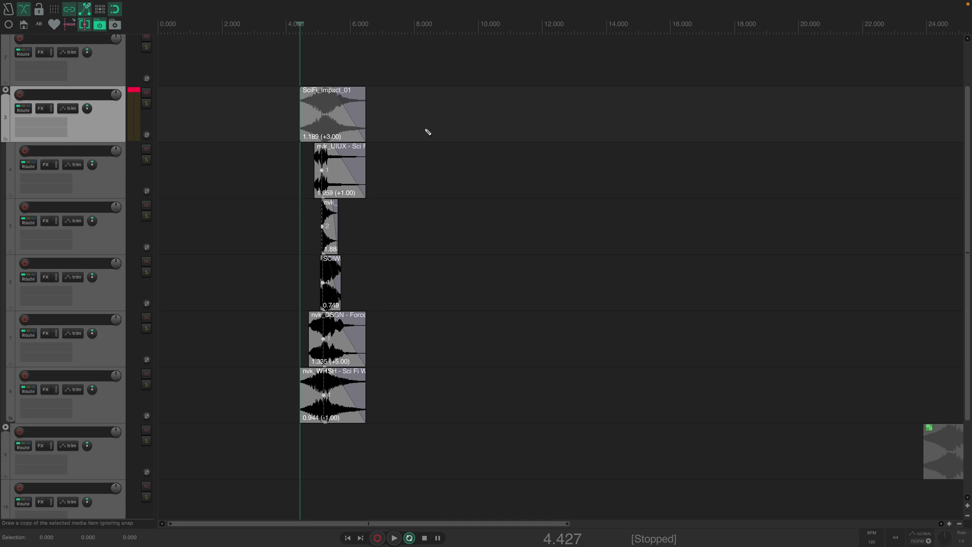
Copy the impact stack to 8 s and 12 s, then play each variation in turn
{"action": "left_click", "coordinate": [428, 132], "text": "ctrl+alt"}
{"action": "key", "text": "ctrl+d"}
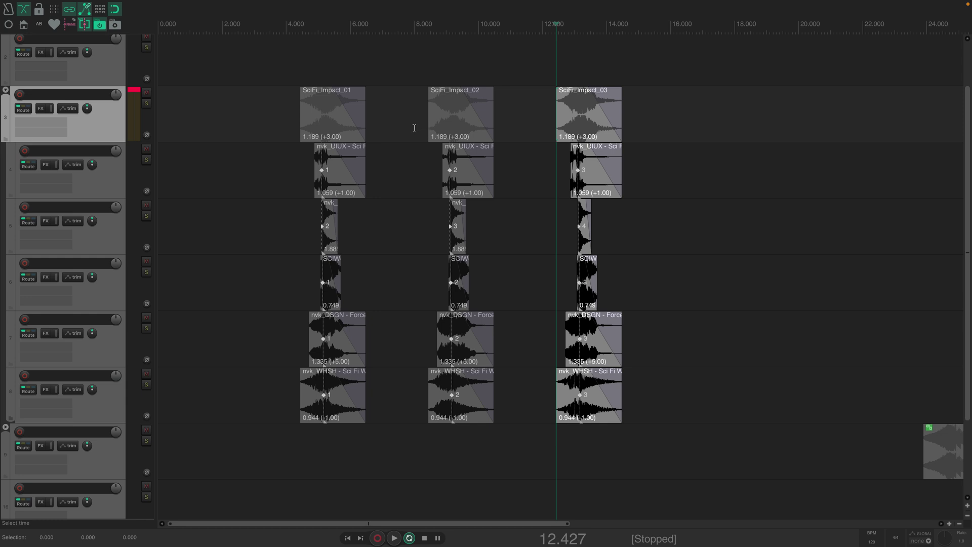
{"action": "left_click", "coordinate": [301, 124]}
{"action": "key", "text": "space"}
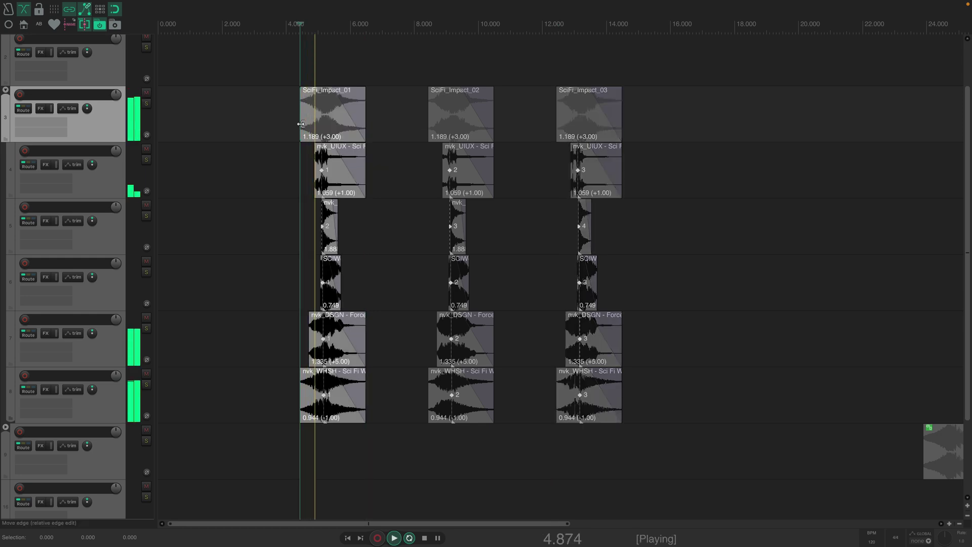
{"action": "key", "text": "ctrl+Right"}
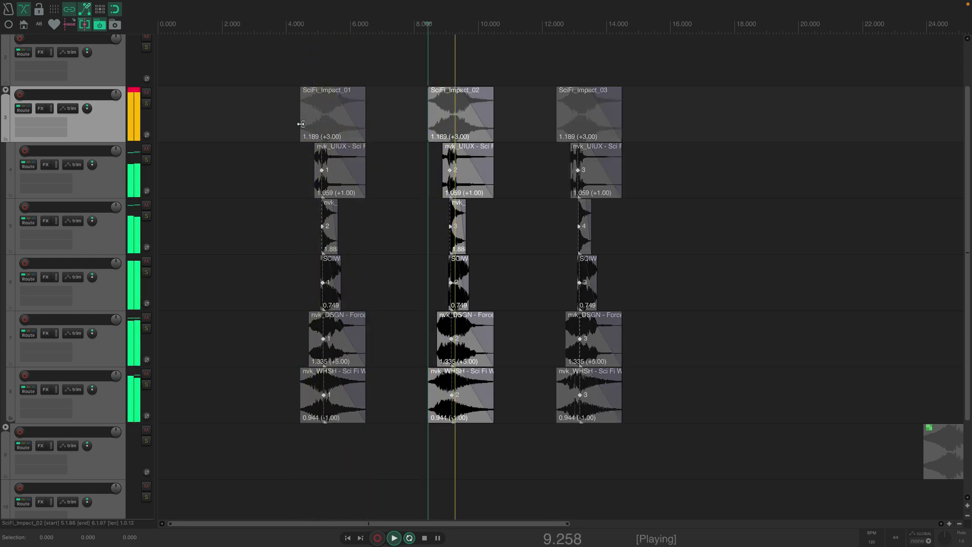
{"action": "key", "text": "ctrl+Right"}
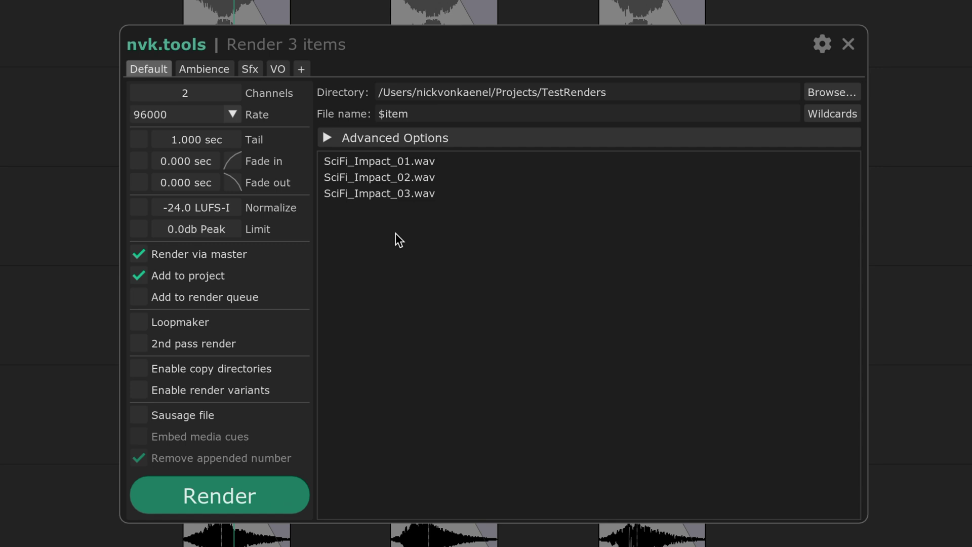
Render the three SciFi_Impact variations to WAV with 'Add to project' enabled
{"action": "left_click", "coordinate": [415, 192]}
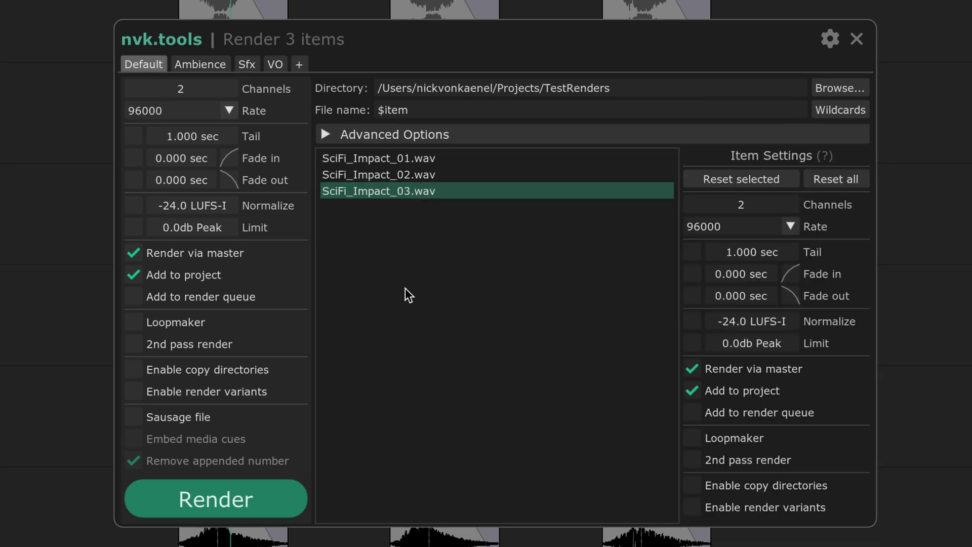
{"action": "left_click", "coordinate": [237, 508]}
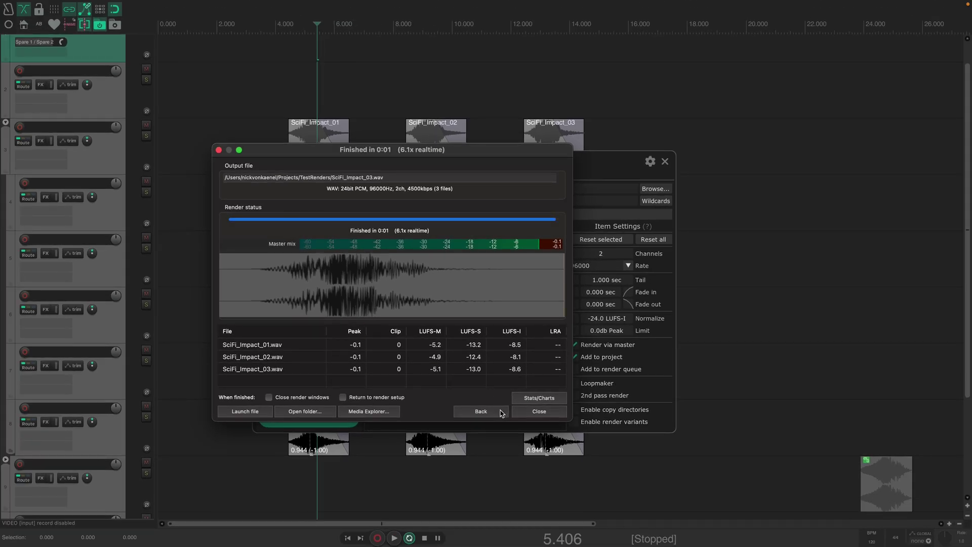
{"action": "left_click", "coordinate": [549, 418]}
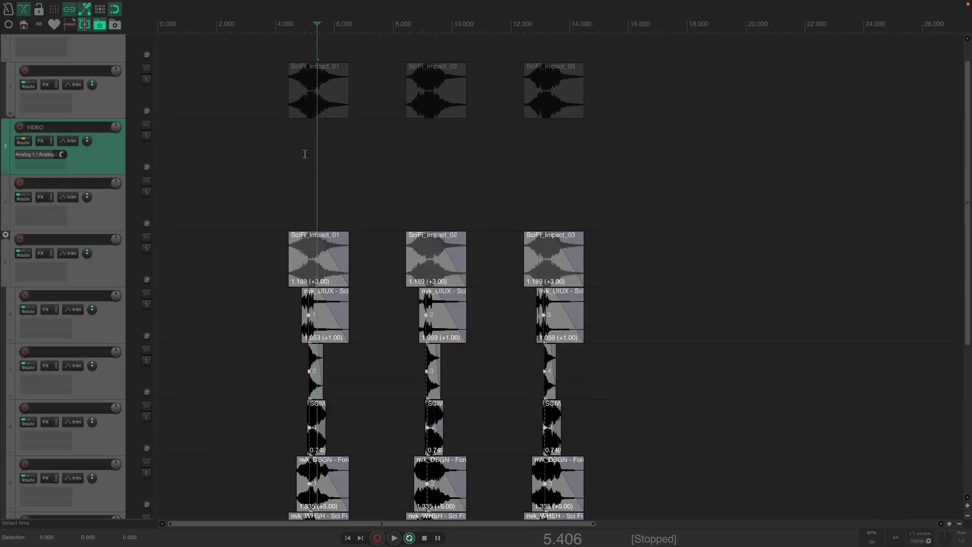
{"action": "scroll", "coordinate": [270, 142], "scroll_direction": "up", "scroll_amount": 1}
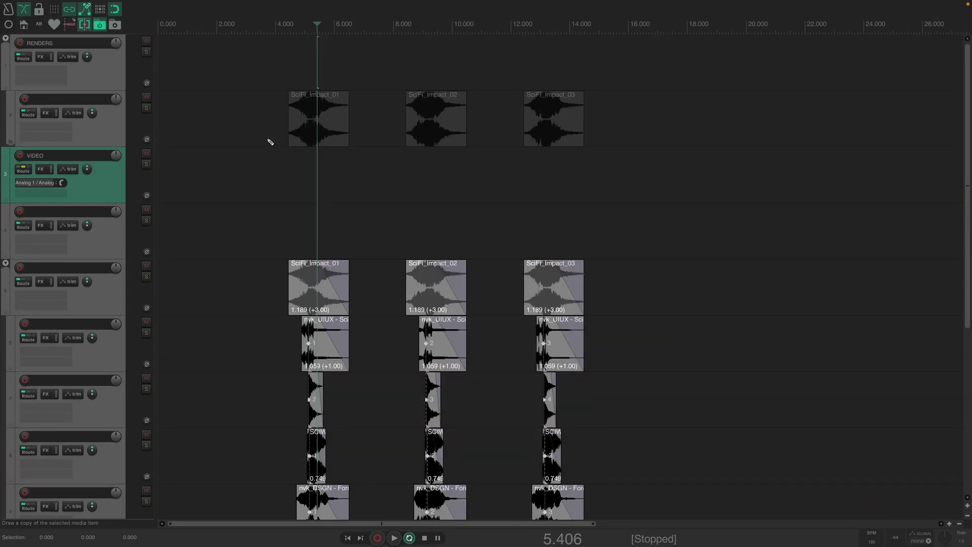
Shorten the rendered impact items and render the three items again
{"action": "left_click_drag", "start_coordinate": [260, 116], "coordinate": [354, 122]}
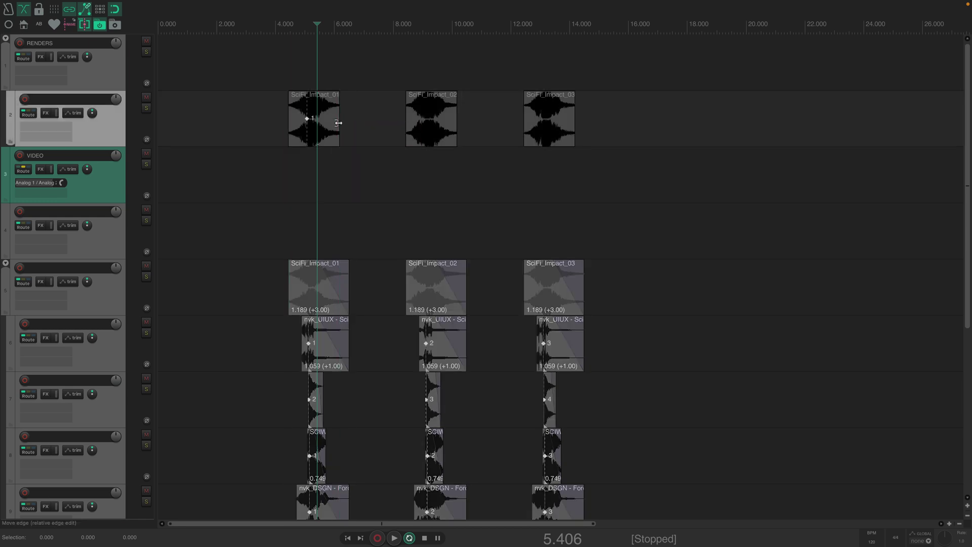
{"action": "key", "text": "ctrl+alt+r"}
{"action": "left_click", "coordinate": [335, 417]}
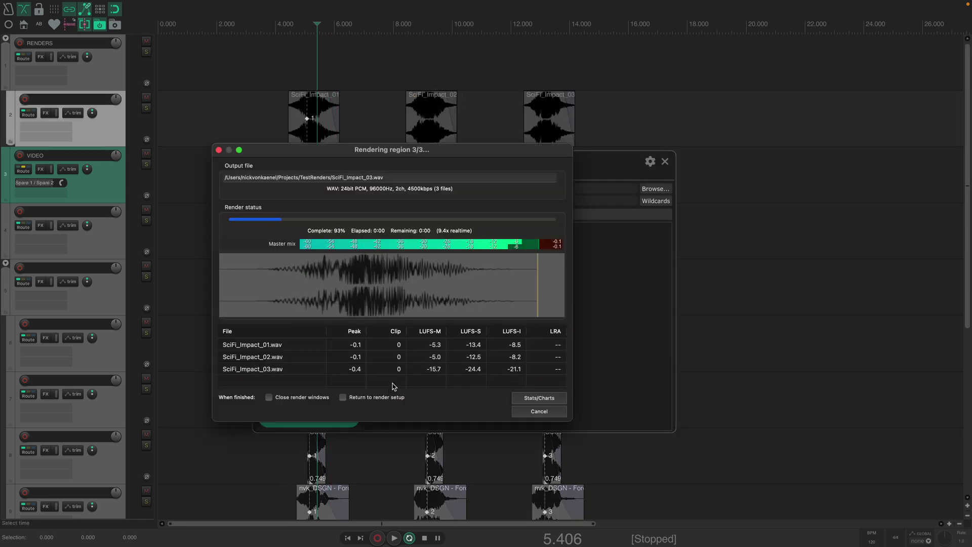
Close the render windows, create the SciFi_Impact_01 subproject, and return to the main project
{"action": "left_click", "coordinate": [520, 411]}
{"action": "left_click", "coordinate": [376, 201]}
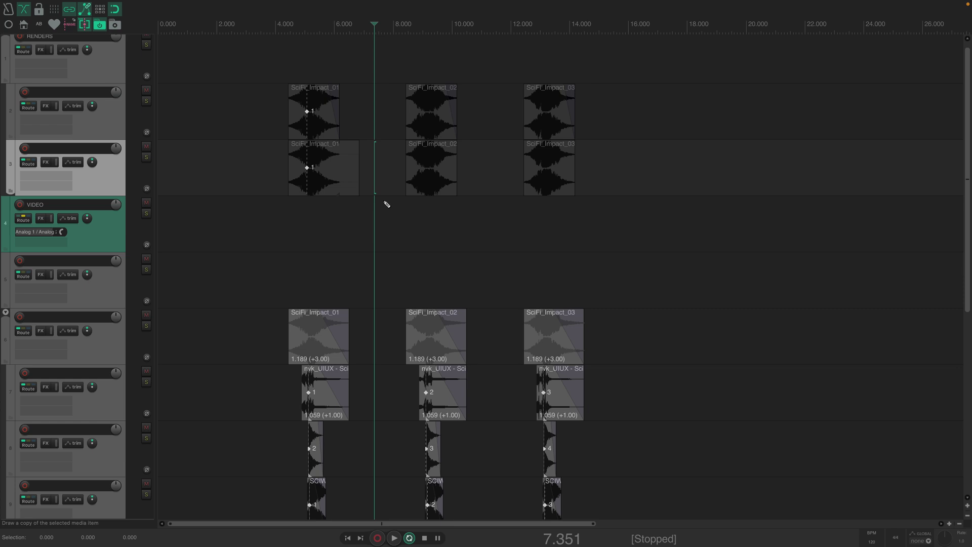
{"action": "scroll", "coordinate": [385, 202], "scroll_direction": "down", "scroll_amount": 3}
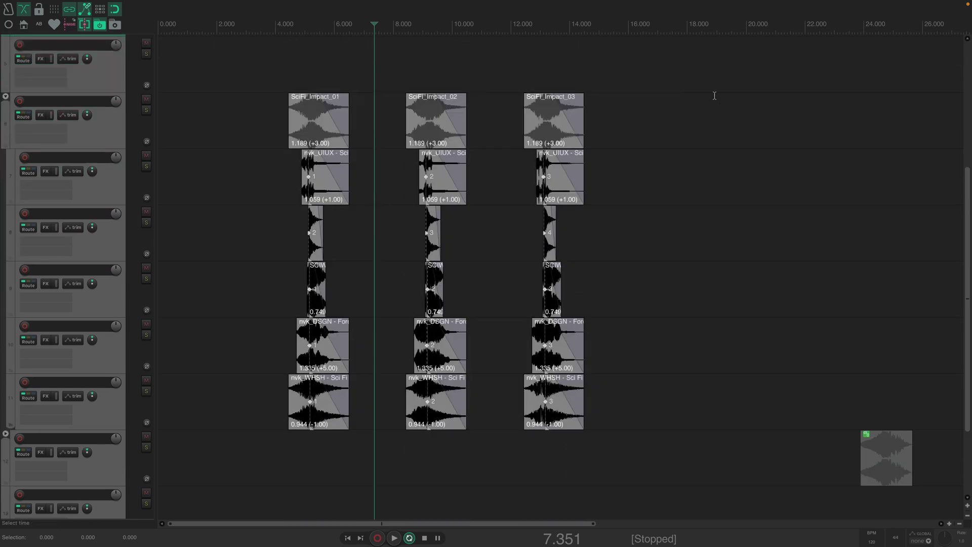
{"action": "key", "text": "ctrl+shift+g"}
{"action": "left_click", "coordinate": [291, 335]}
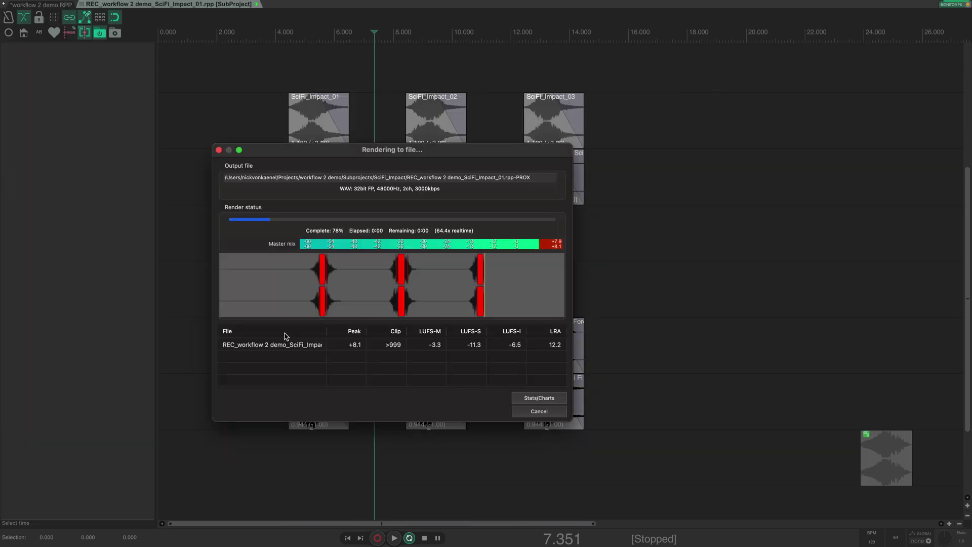
{"action": "left_click", "coordinate": [539, 411]}
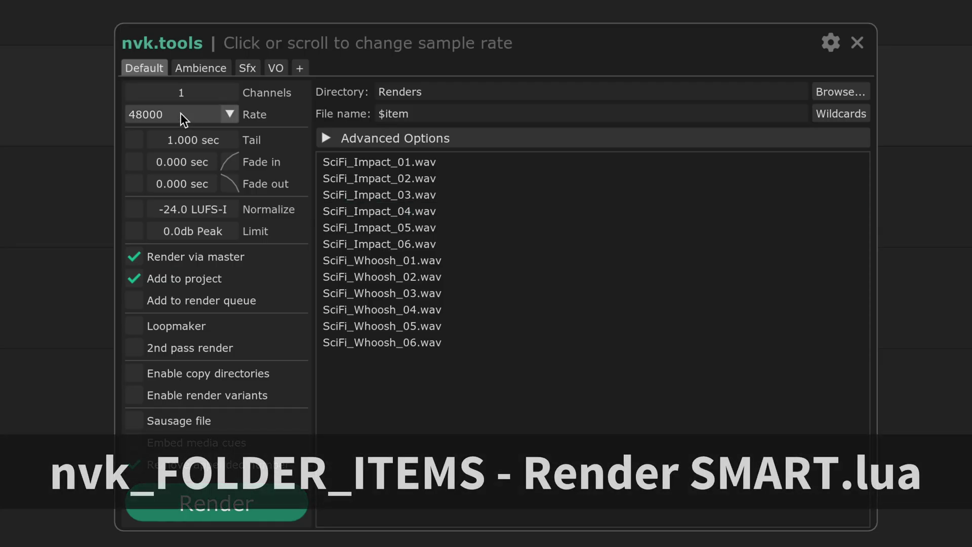
Set render Channels to 2 and sample rate to 96000, with tail enabled
{"action": "left_click", "coordinate": [180, 113]}
{"action": "left_click", "coordinate": [193, 90]}
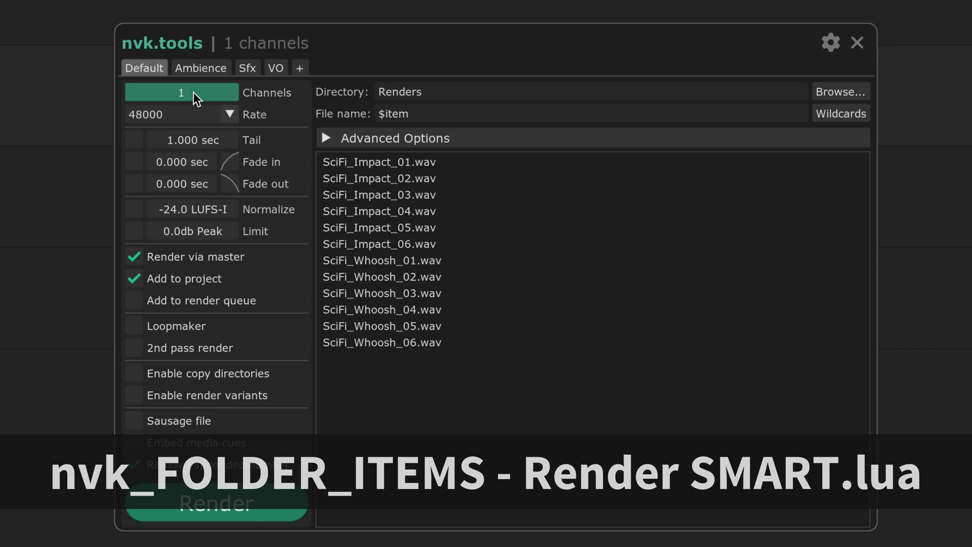
{"action": "left_click_drag", "start_coordinate": [219, 92], "coordinate": [228, 91]}
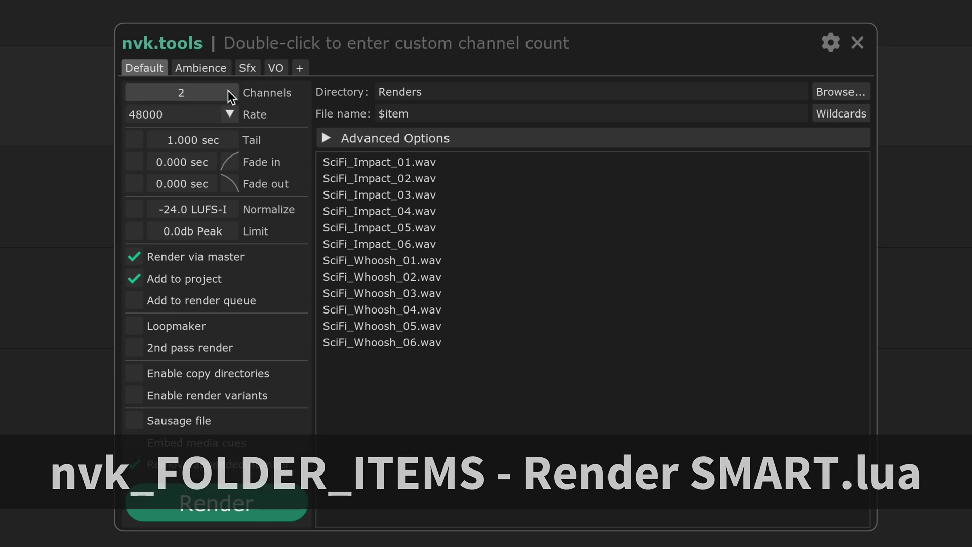
{"action": "left_click", "coordinate": [176, 114]}
{"action": "left_click", "coordinate": [175, 223]}
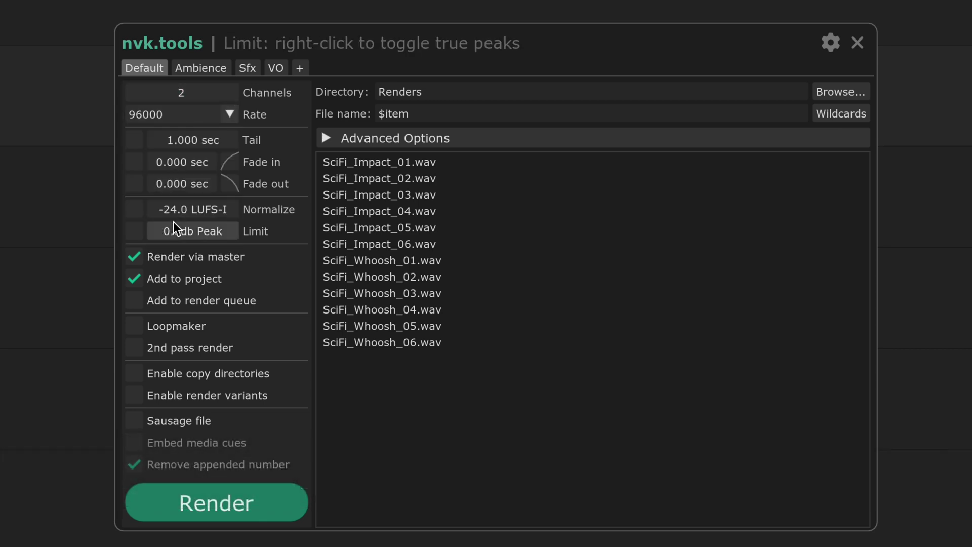
{"action": "left_click", "coordinate": [133, 135]}
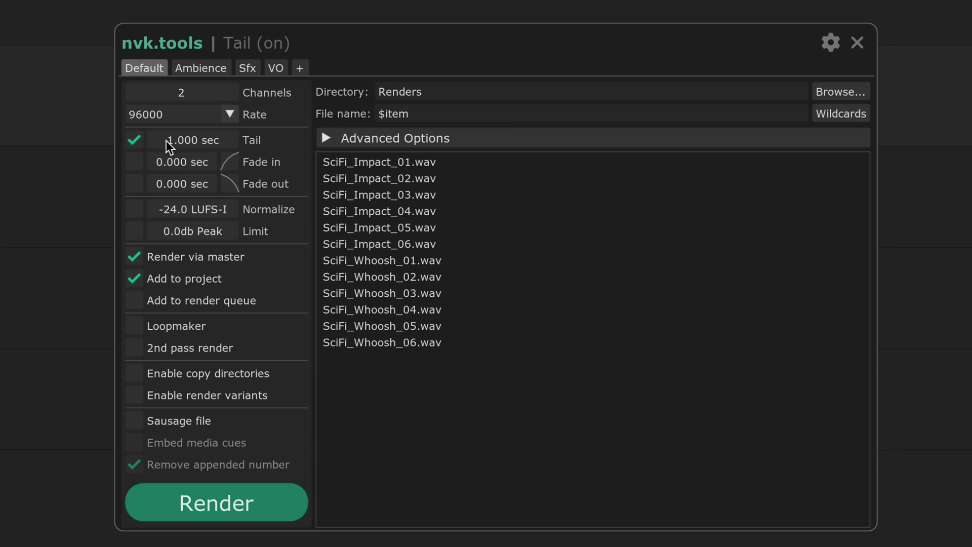
Choose a new fade-in shape, set short fade times, and enable loudness normalization
{"action": "right_click", "coordinate": [232, 162]}
{"action": "left_click", "coordinate": [244, 218]}
{"action": "left_click_drag", "start_coordinate": [195, 159], "coordinate": [130, 215]}
{"action": "left_click", "coordinate": [132, 214]}
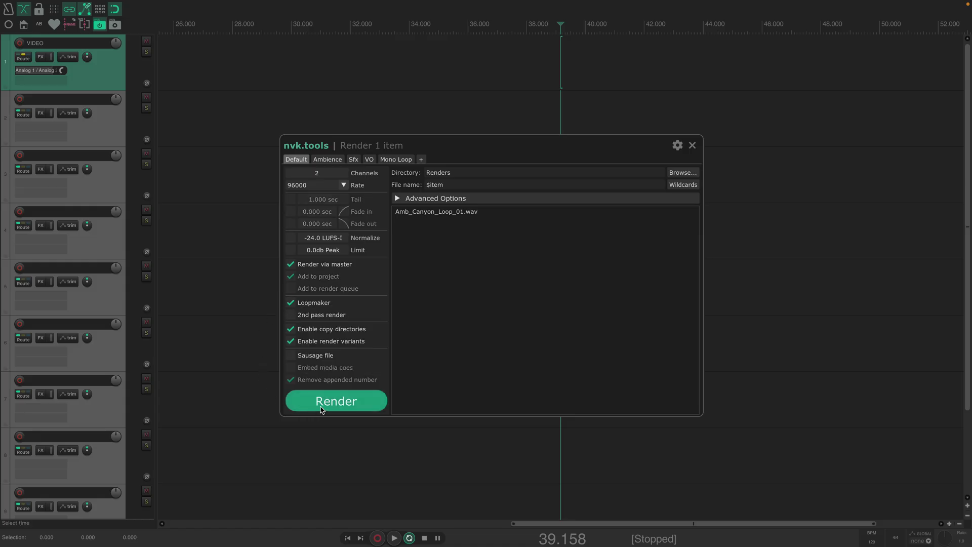
Render the Amb_Canyon_Loop_01 loop and lengthen its new item on track 2
{"action": "left_click", "coordinate": [321, 410]}
{"action": "left_click", "coordinate": [532, 407]}
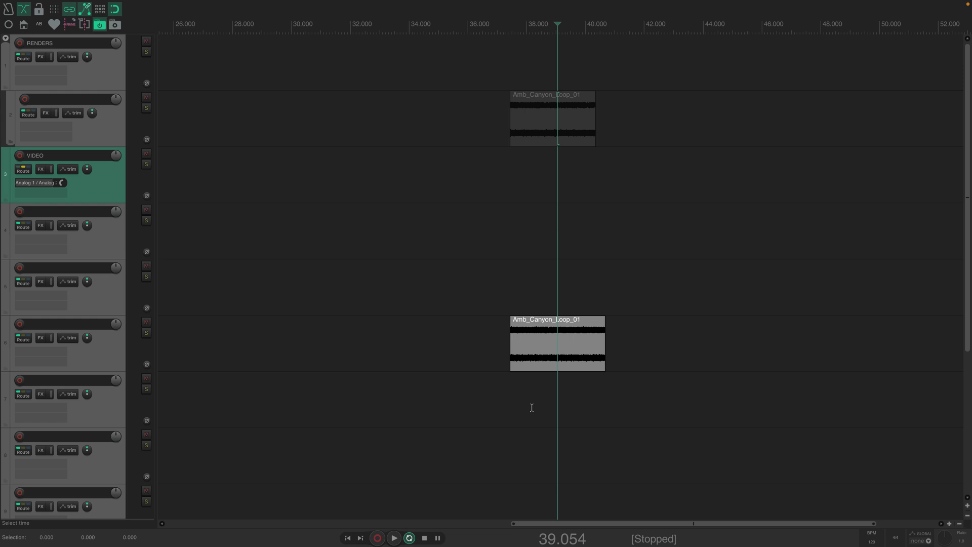
{"action": "left_click_drag", "start_coordinate": [594, 136], "coordinate": [675, 125]}
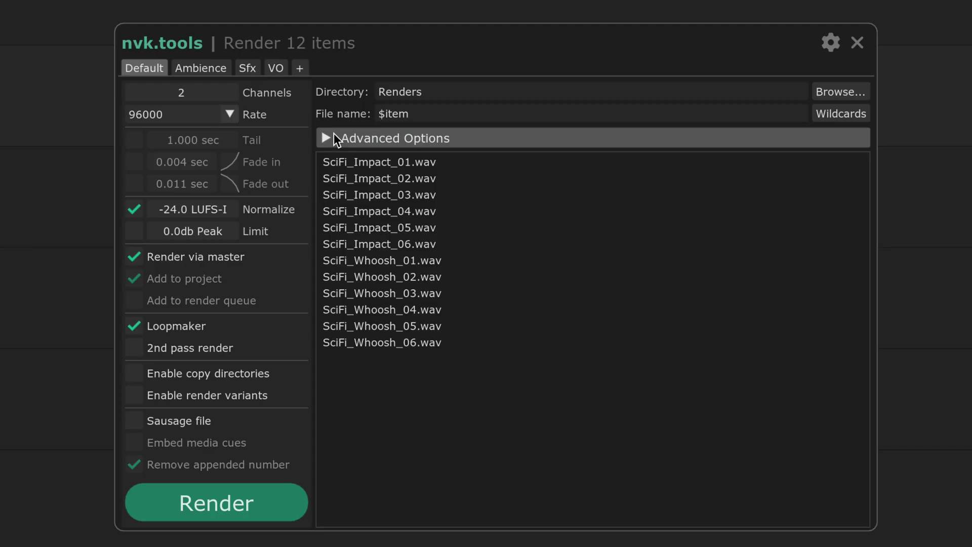
In Advanced Options, view copy directories, set render variant 1 to 1 channel, and pick a pre-render action
{"action": "left_click", "coordinate": [333, 136]}
{"action": "left_click", "coordinate": [442, 158]}
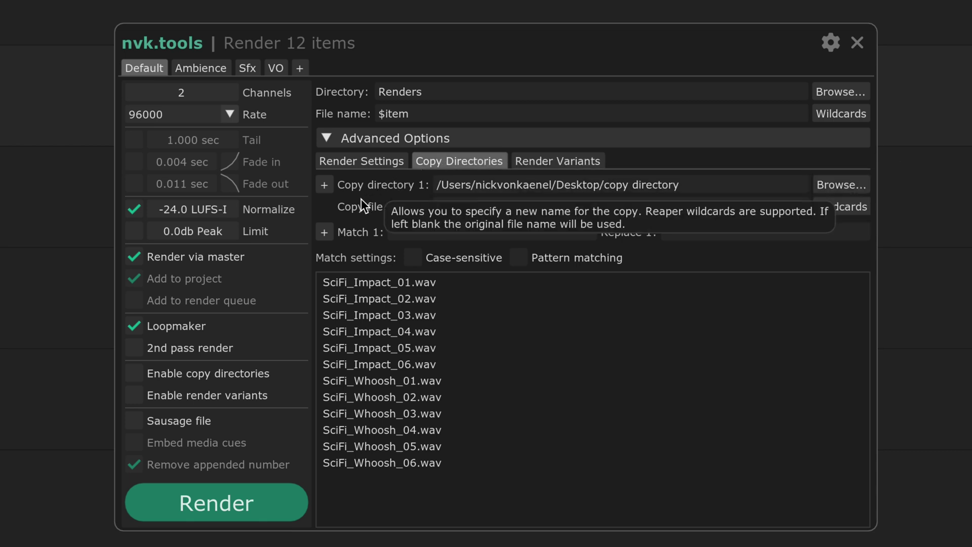
{"action": "left_click", "coordinate": [559, 161]}
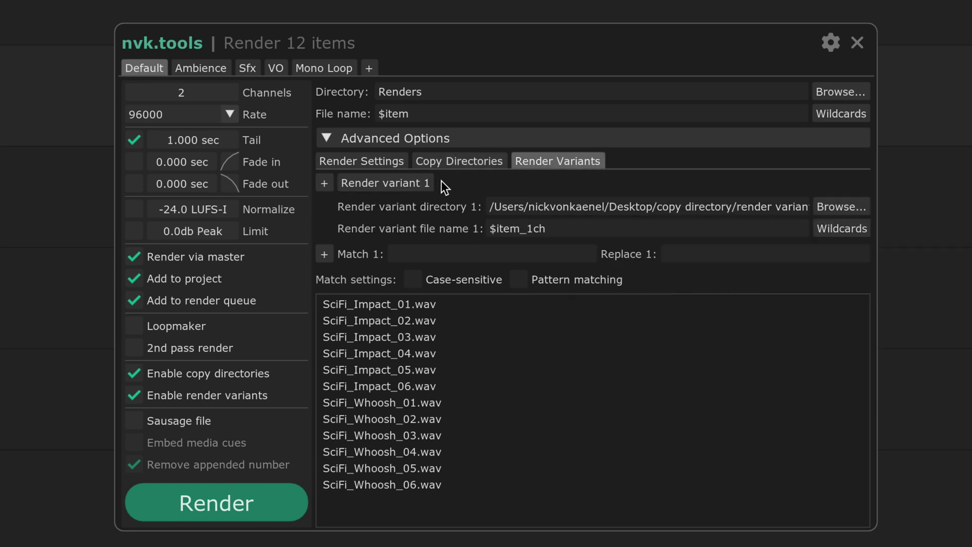
{"action": "left_click", "coordinate": [401, 182]}
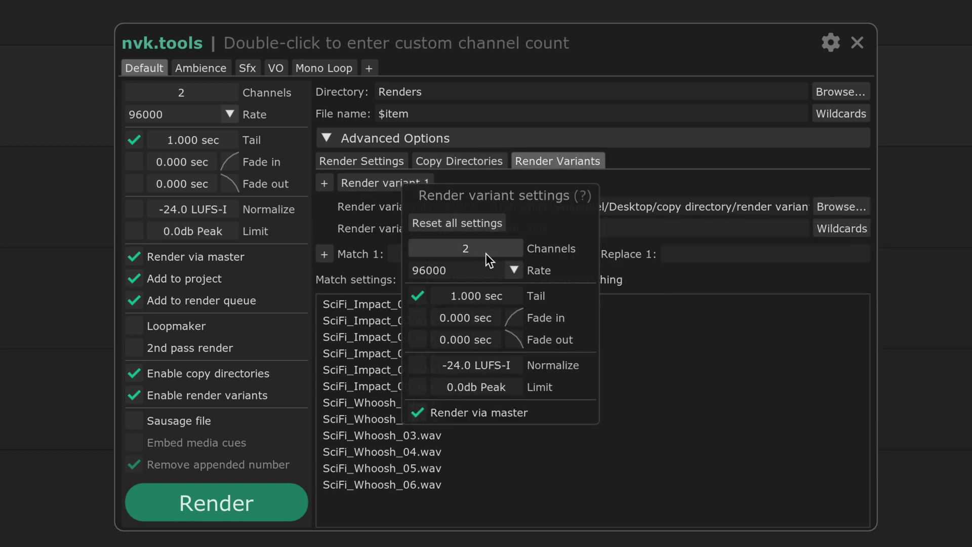
{"action": "left_click_drag", "start_coordinate": [485, 253], "coordinate": [449, 253]}
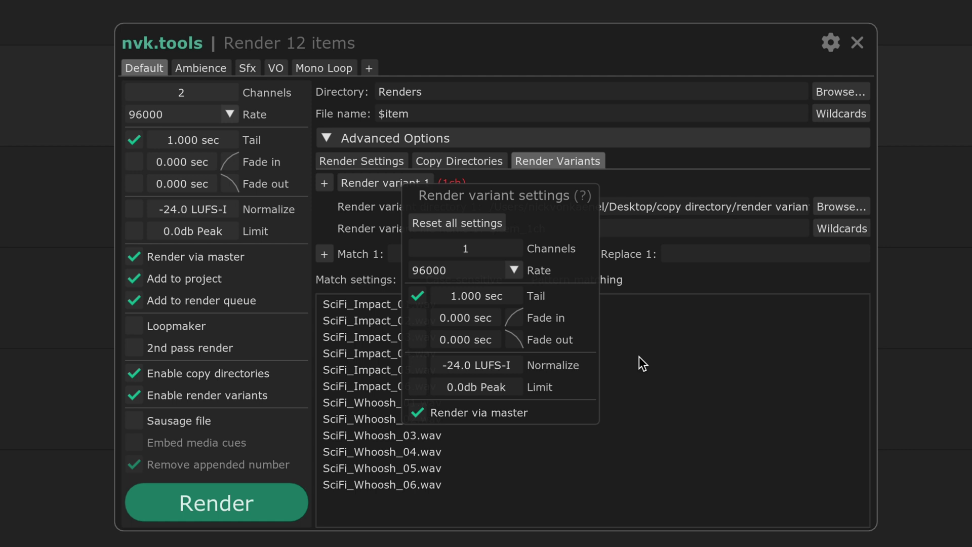
{"action": "left_click", "coordinate": [670, 269]}
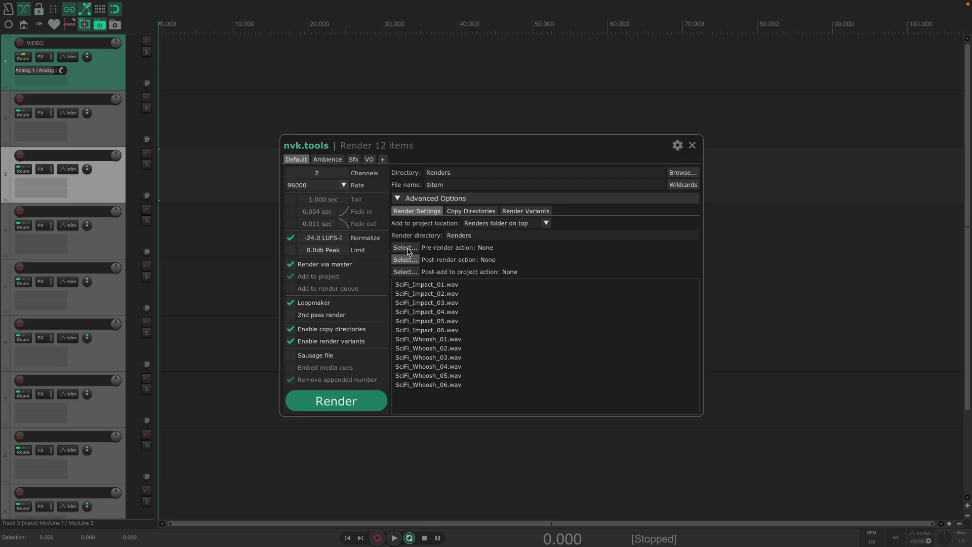
{"action": "left_click", "coordinate": [408, 250]}
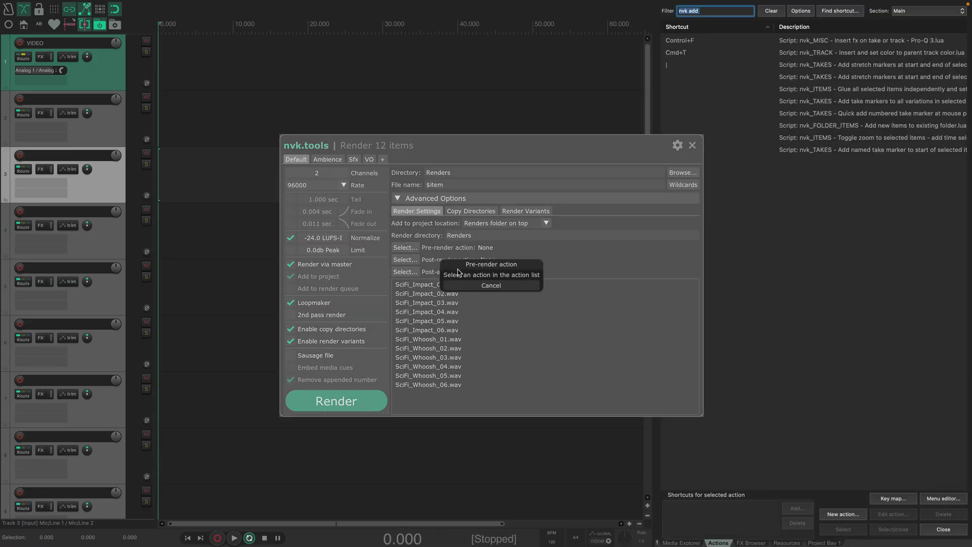
Select SciFi_Whoosh_01 through _06, set their Channels to 1, then deselect
{"action": "left_click", "coordinate": [479, 281]}
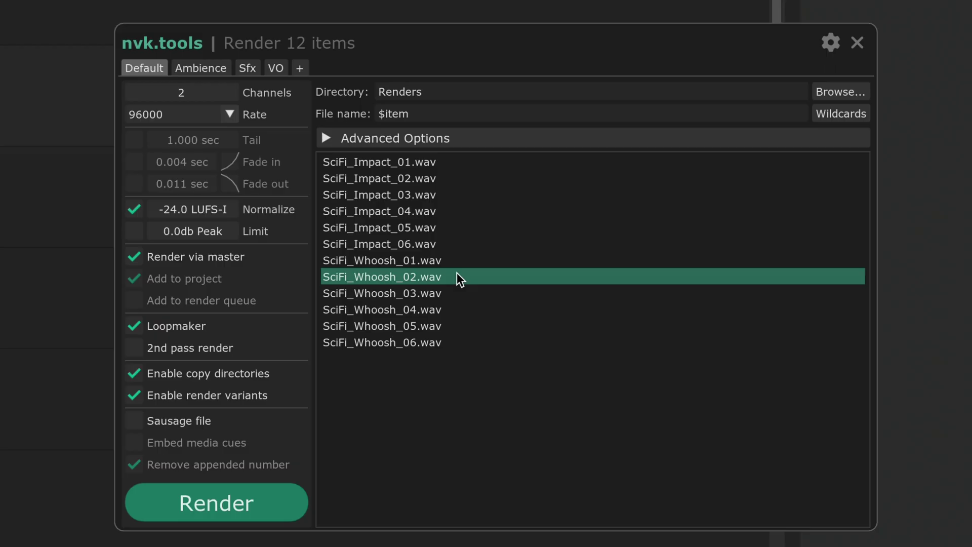
{"action": "left_click", "coordinate": [447, 262]}
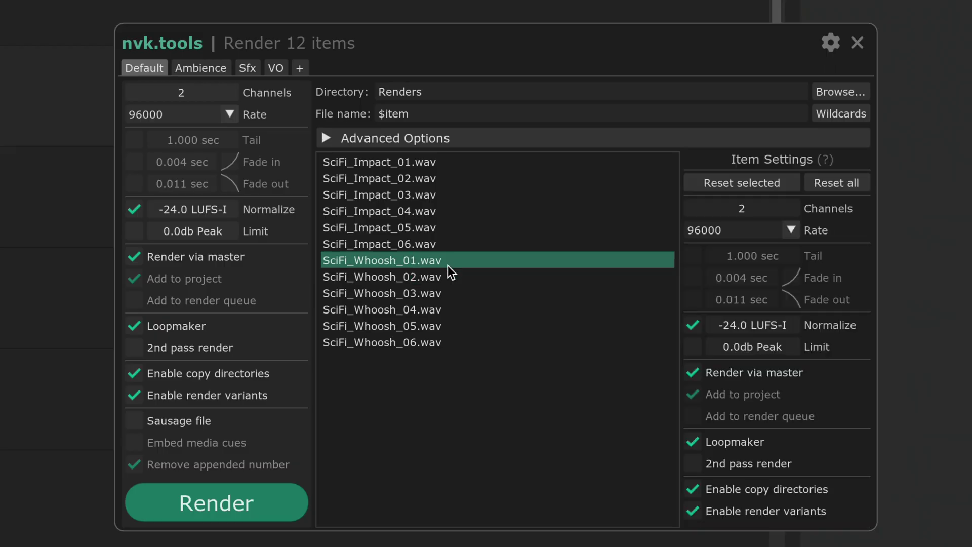
{"action": "left_click", "coordinate": [424, 339], "text": "shift"}
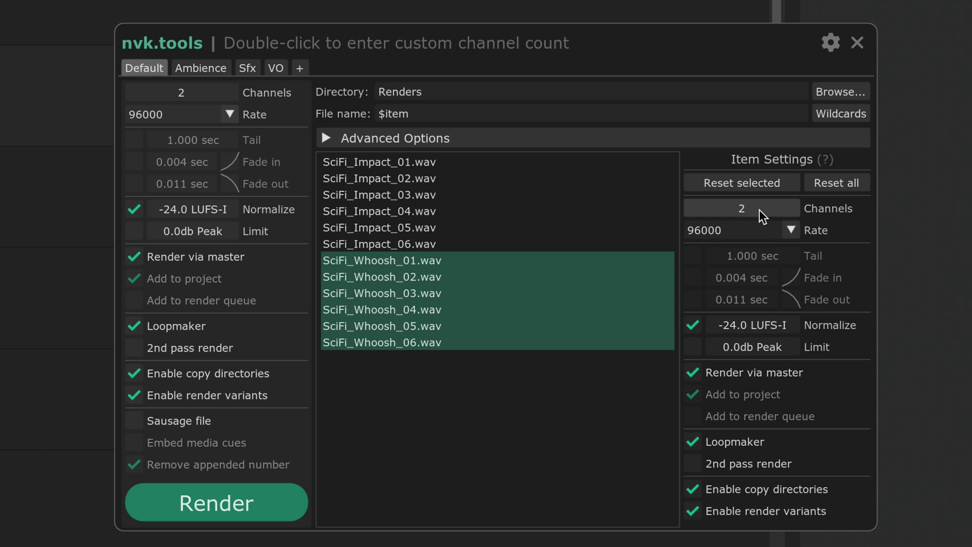
{"action": "left_click_drag", "start_coordinate": [760, 210], "coordinate": [722, 207]}
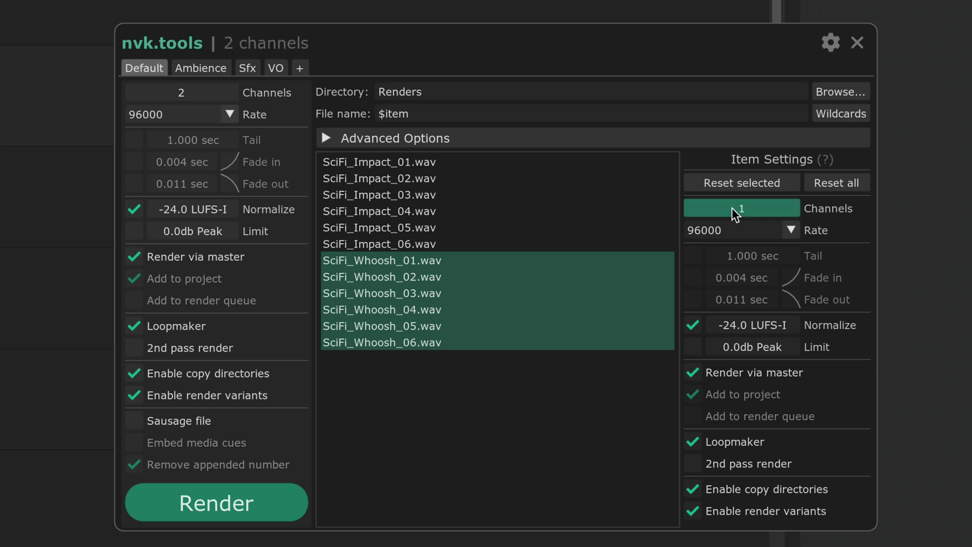
{"action": "left_click", "coordinate": [517, 405]}
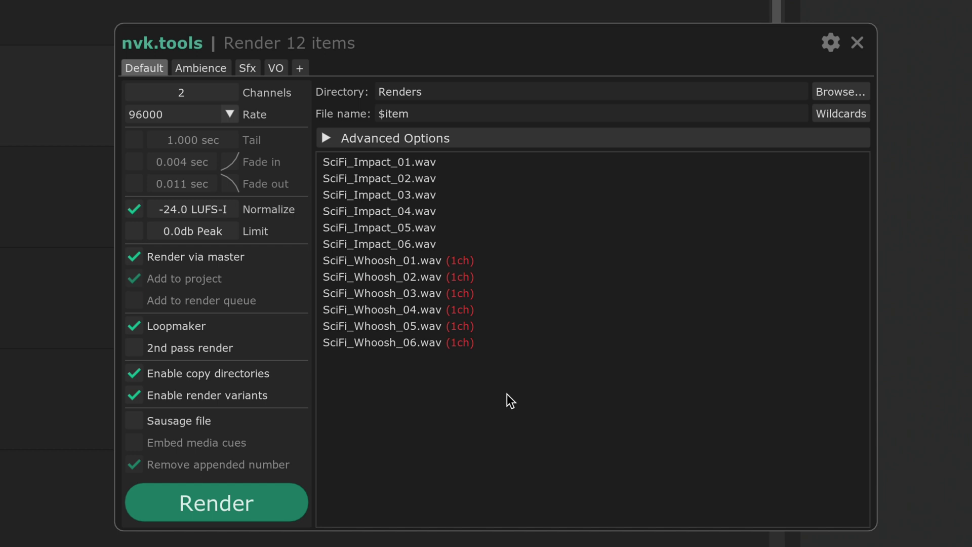
Look through the Ambience, Sfx and VO render presets
{"action": "left_click", "coordinate": [201, 67]}
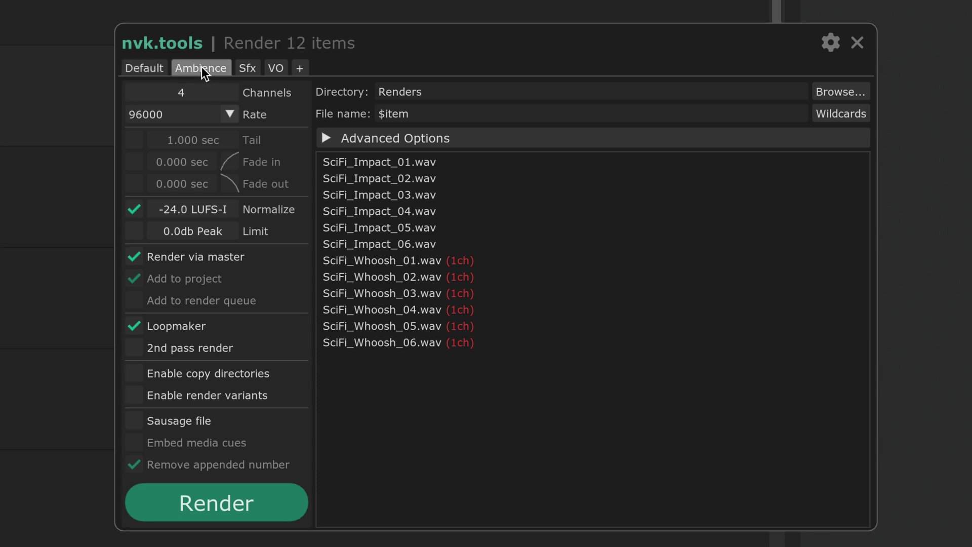
{"action": "left_click", "coordinate": [247, 67]}
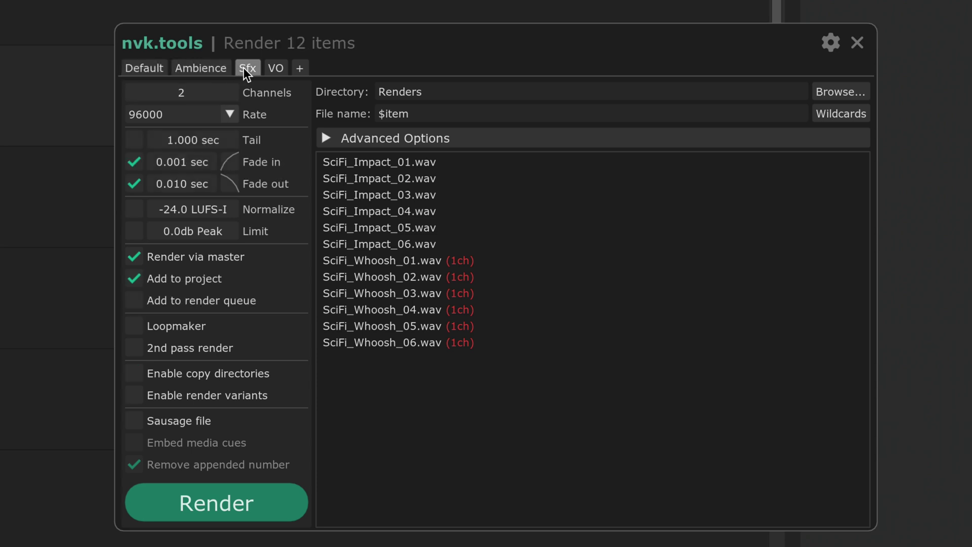
{"action": "left_click", "coordinate": [274, 69]}
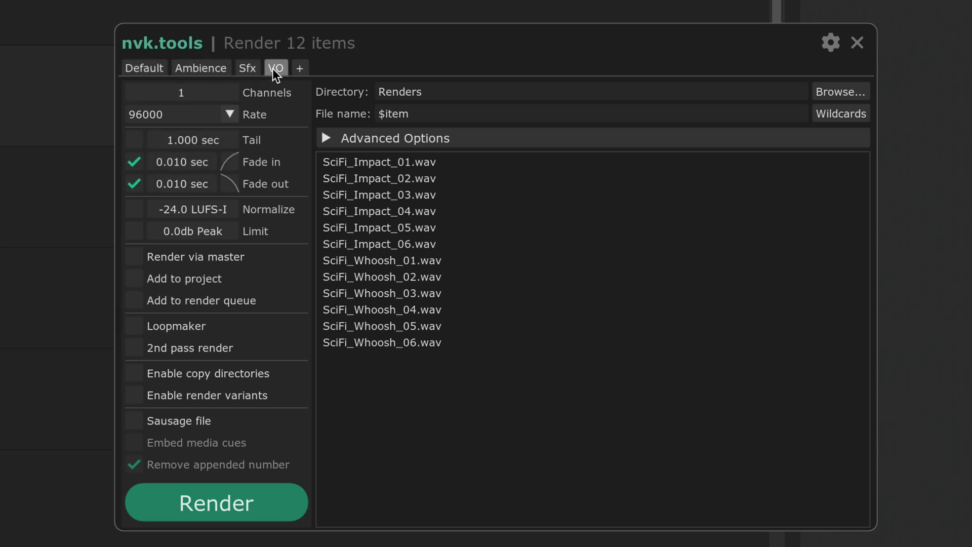
Starting from the Default preset, add Preset 1 with Channels set to 1
{"action": "left_click", "coordinate": [154, 70]}
{"action": "left_click", "coordinate": [299, 69]}
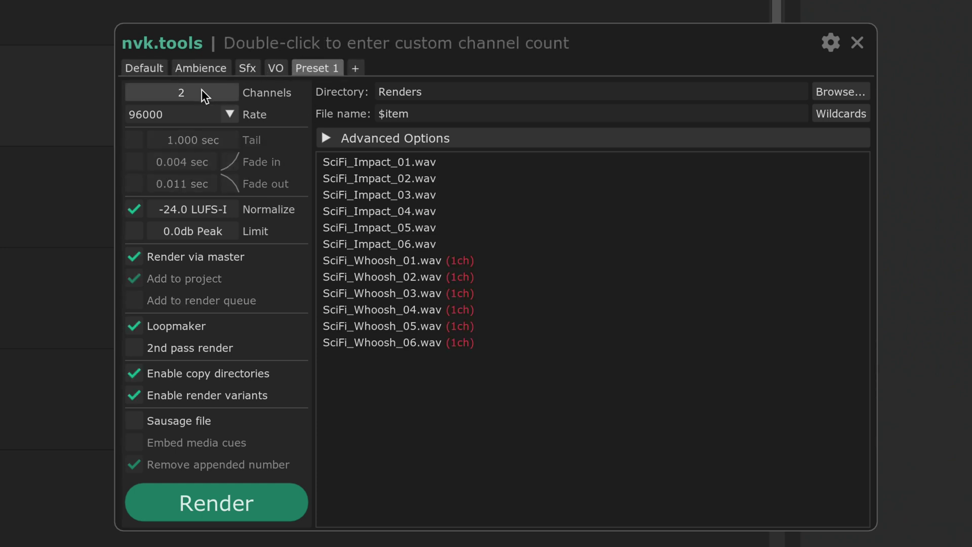
{"action": "left_click_drag", "start_coordinate": [202, 89], "coordinate": [158, 91]}
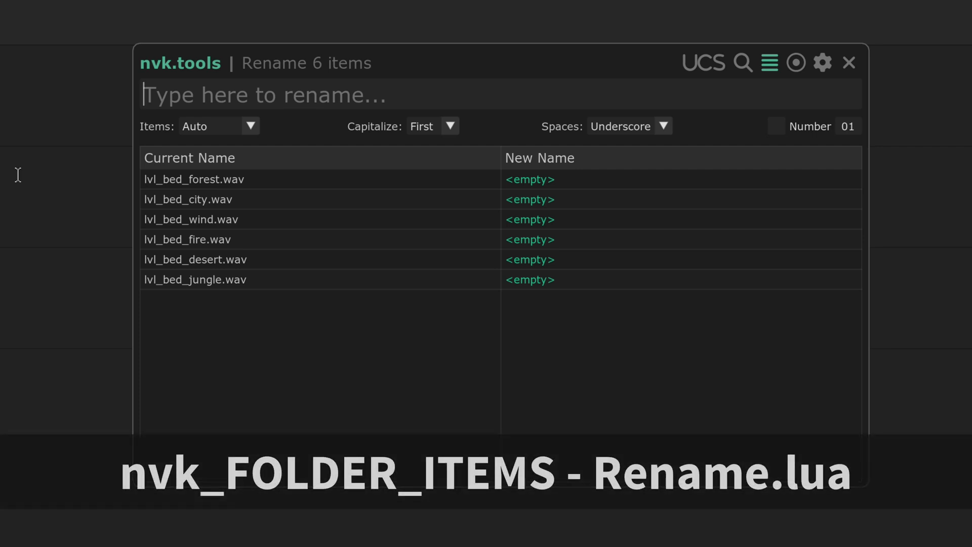
{"action": "type", "text": "*_L"}
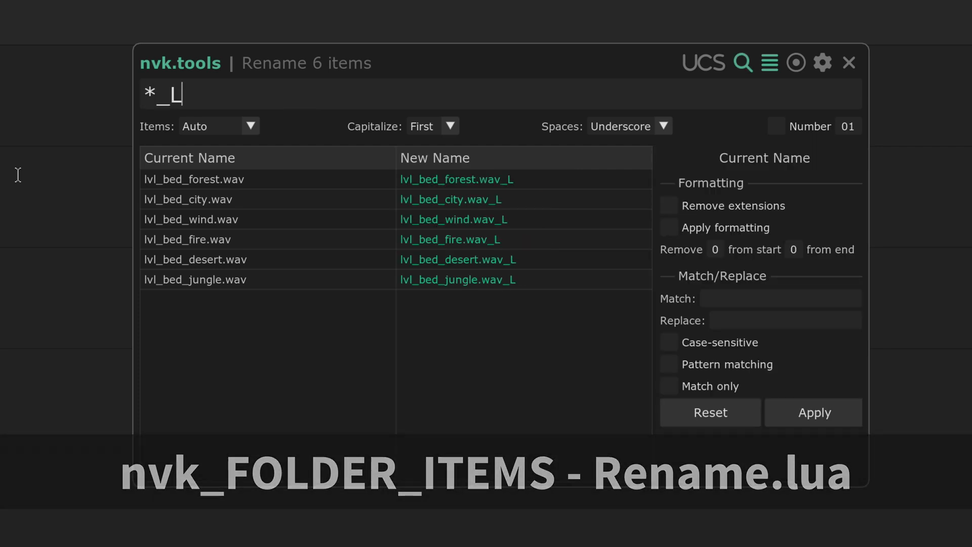
{"action": "type", "text": "oop"}
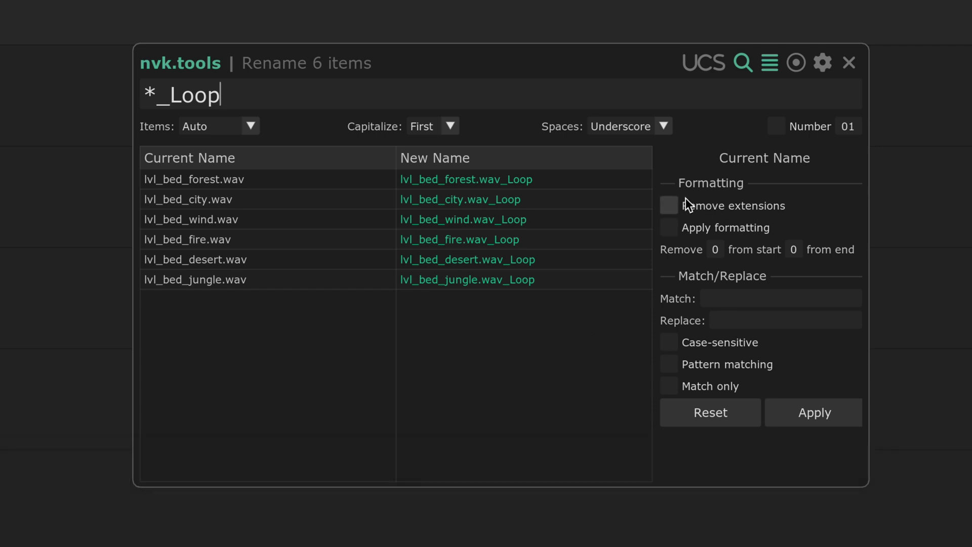
Enable Remove extensions and Apply formatting, and start entering text to remove from names
{"action": "left_click", "coordinate": [668, 205]}
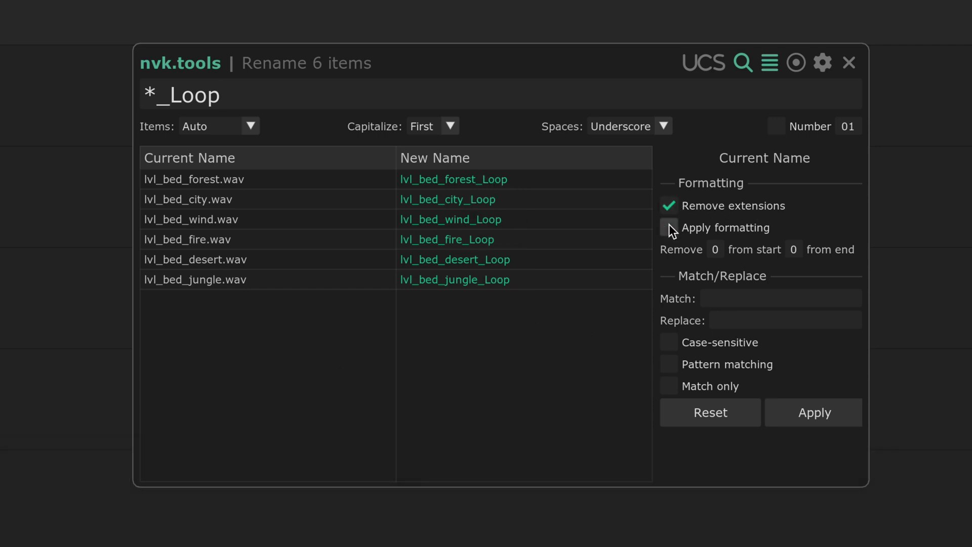
{"action": "left_click", "coordinate": [669, 225]}
{"action": "left_click", "coordinate": [726, 298]}
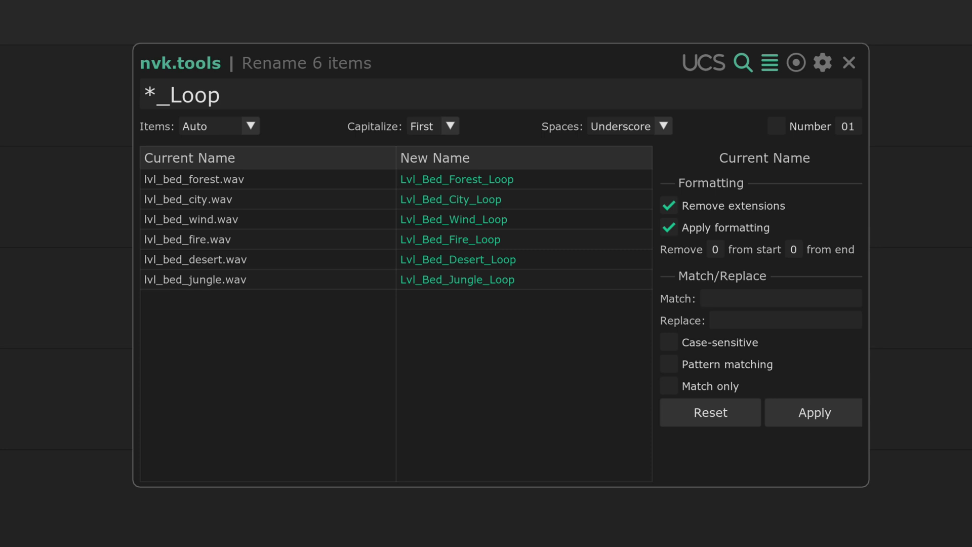
{"action": "type", "text": "bed_"}
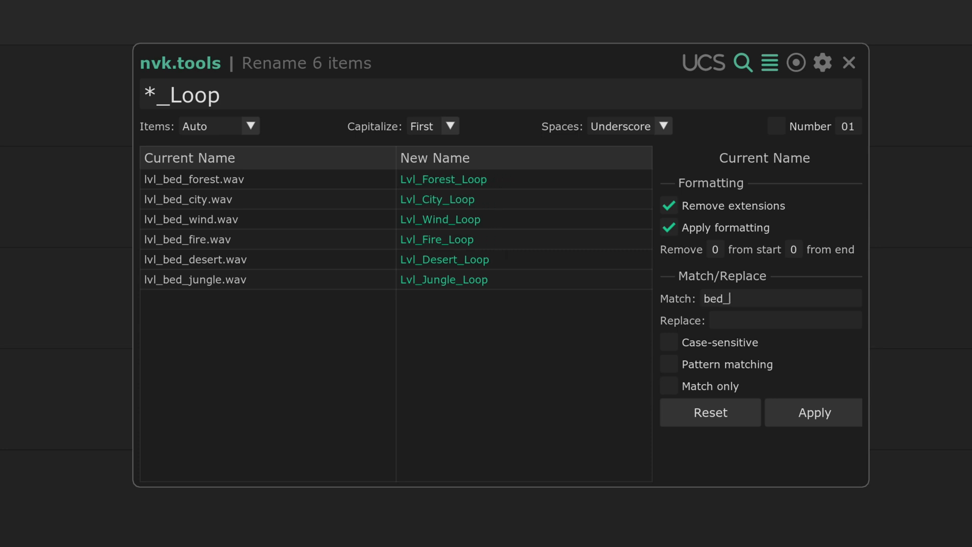
{"action": "type", "text": "Gas Sto"}
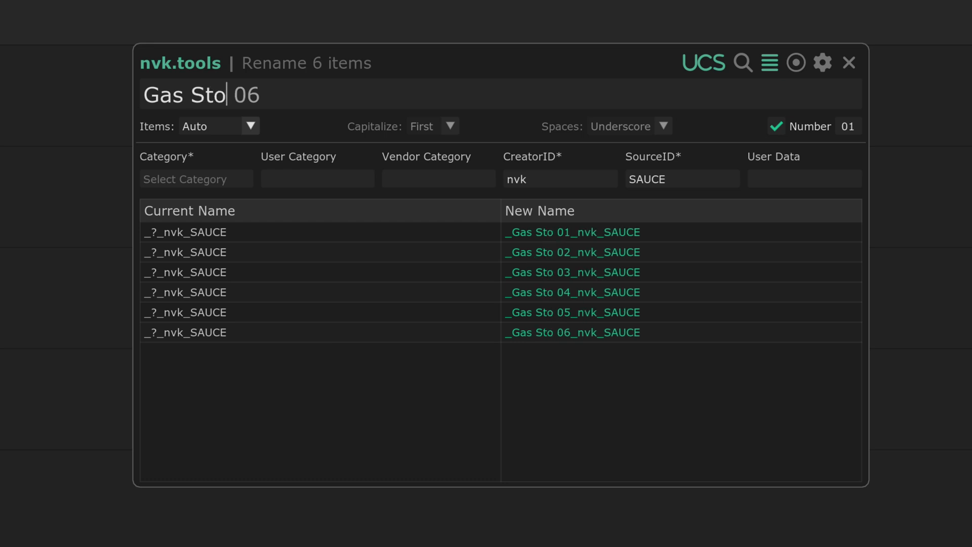
{"action": "type", "text": "ve Ignite"}
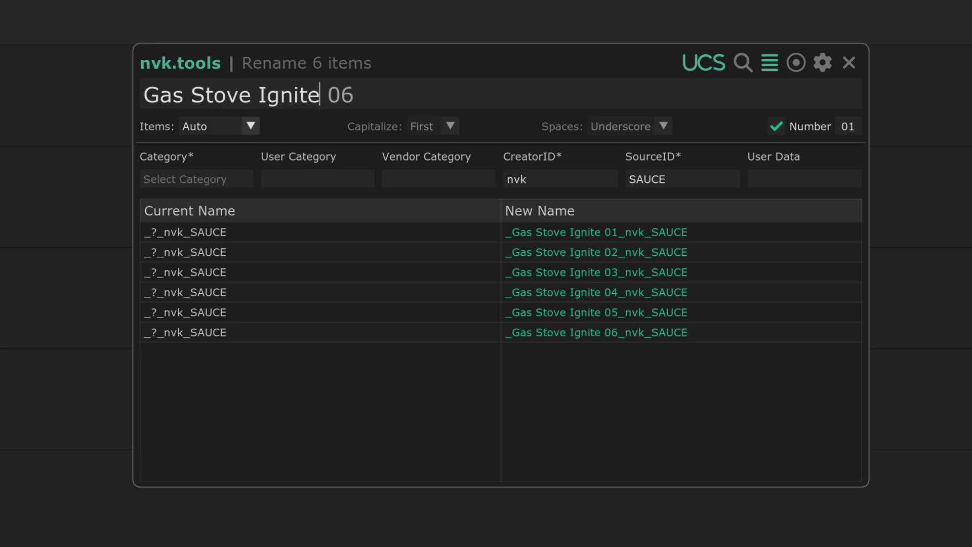
Choose FIREGas as the UCS category for the Gas Stove Ignite names
{"action": "key", "text": "Tab"}
{"action": "type", "text": "Stove"}
{"action": "key", "text": "Down"}
{"action": "key", "text": "Tab"}
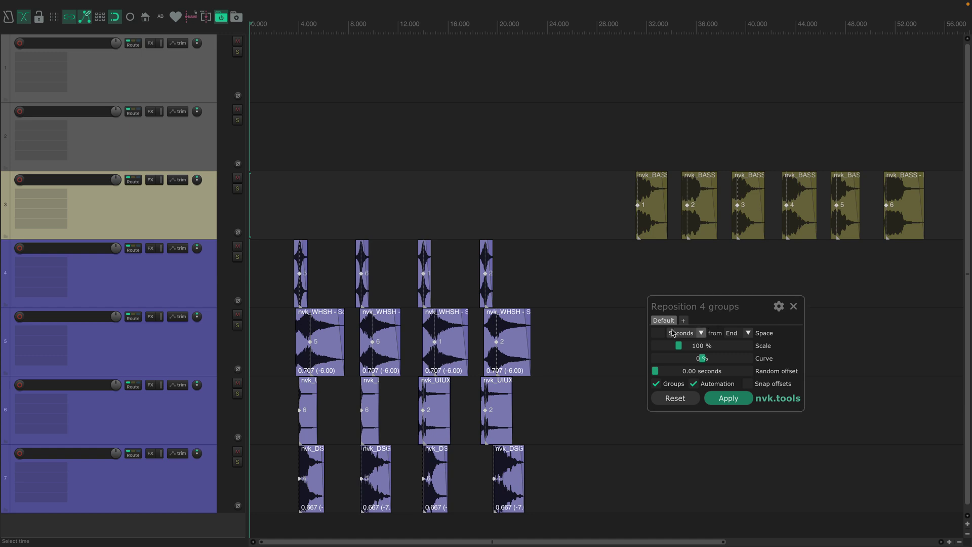
{"action": "type", "text": "3"}
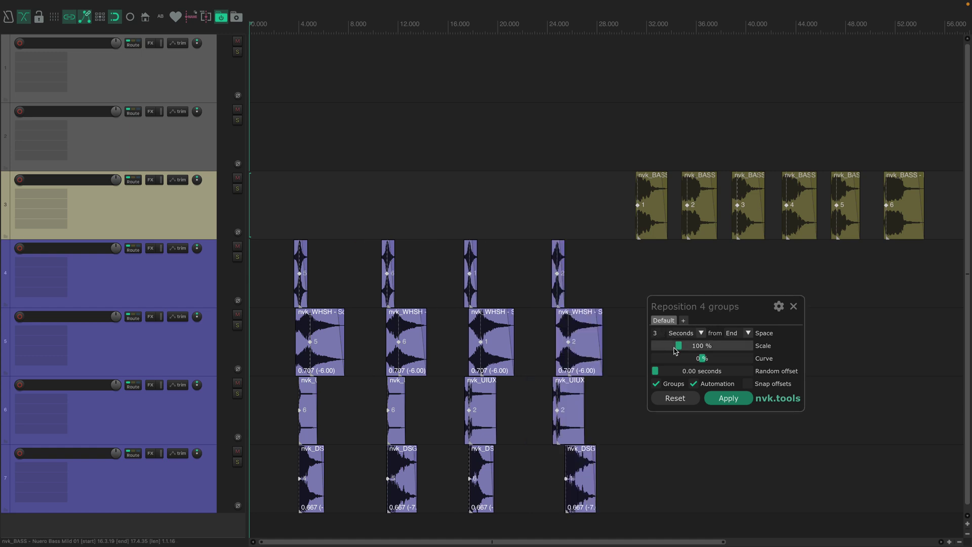
Space the groups 3 seconds apart, then pull the bass items closer with a lower scale
{"action": "left_click", "coordinate": [730, 399]}
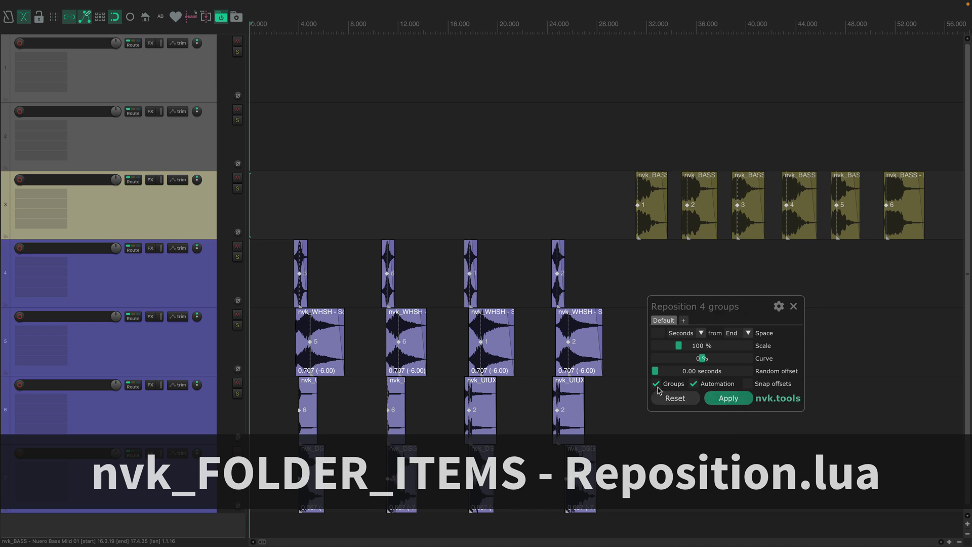
{"action": "left_click", "coordinate": [657, 384]}
{"action": "left_click_drag", "start_coordinate": [614, 206], "coordinate": [907, 213]}
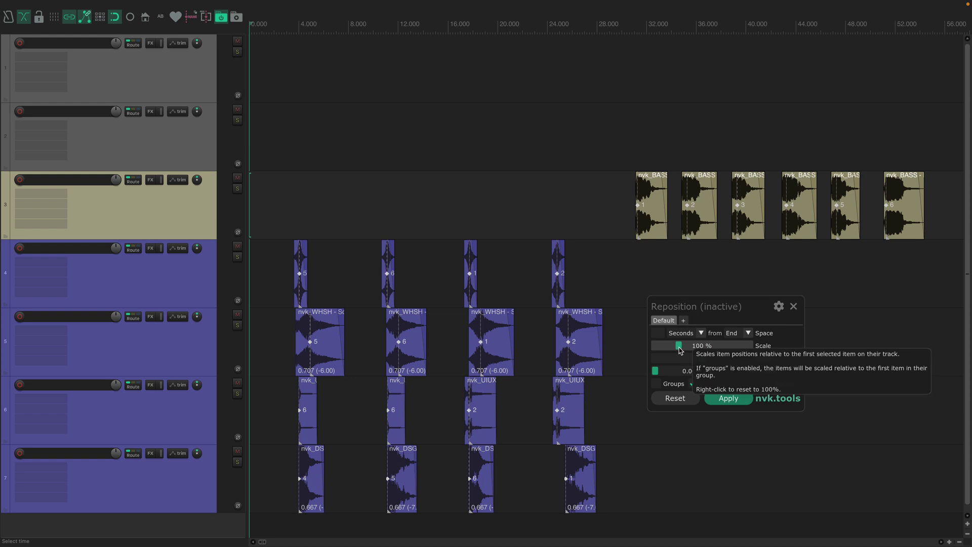
{"action": "mouse_move", "coordinate": [679, 346]}
{"action": "left_mouse_down"}
{"action": "mouse_move", "coordinate": [723, 371]}
{"action": "mouse_move", "coordinate": [699, 372]}
{"action": "left_mouse_up"}
{"action": "left_click", "coordinate": [728, 401]}
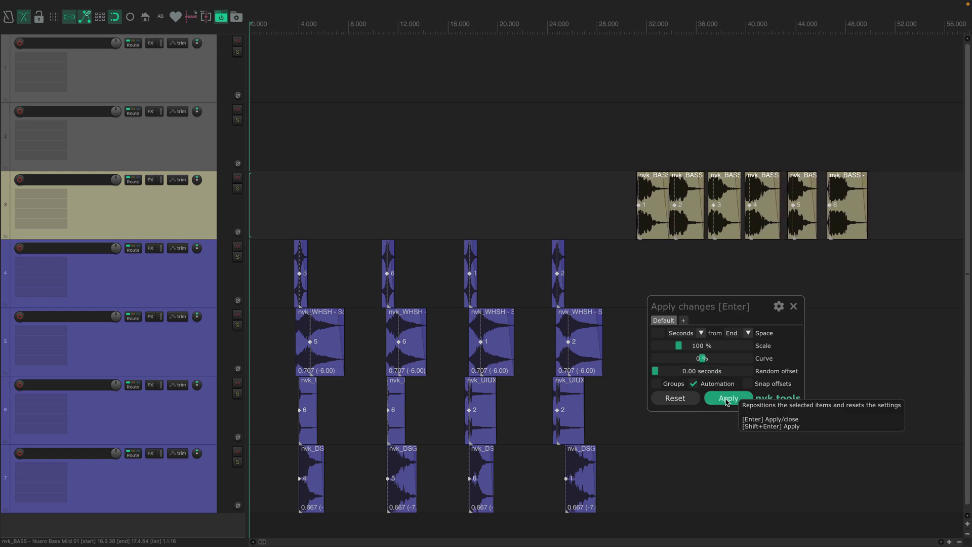
Save two reposition presets, the second with 0% scale and snap offsets on
{"action": "left_click", "coordinate": [685, 322]}
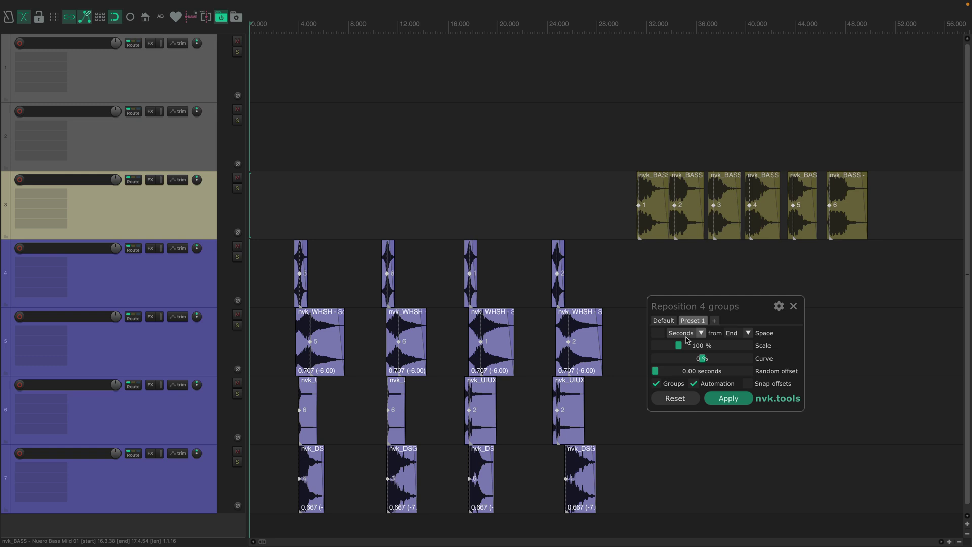
{"action": "left_click_drag", "start_coordinate": [679, 346], "coordinate": [629, 379]}
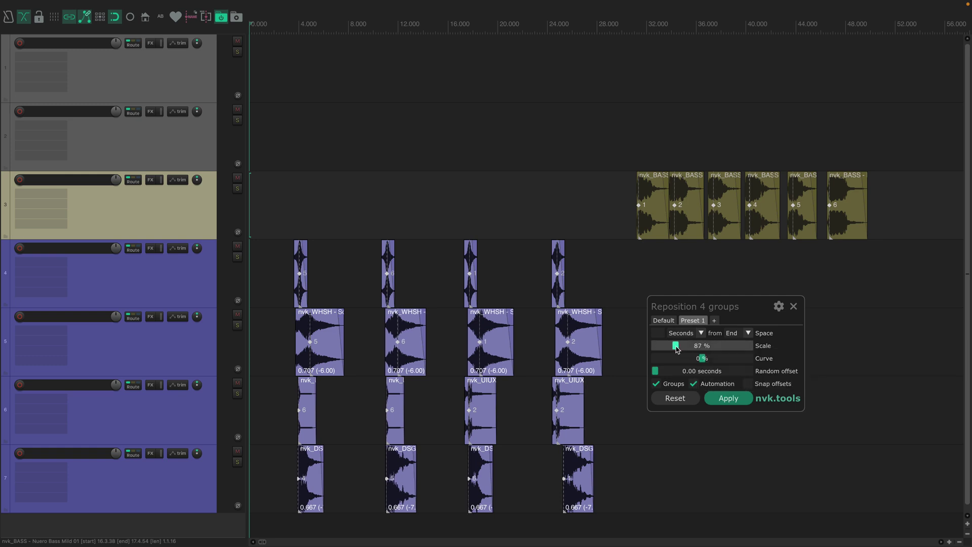
{"action": "left_click", "coordinate": [714, 320]}
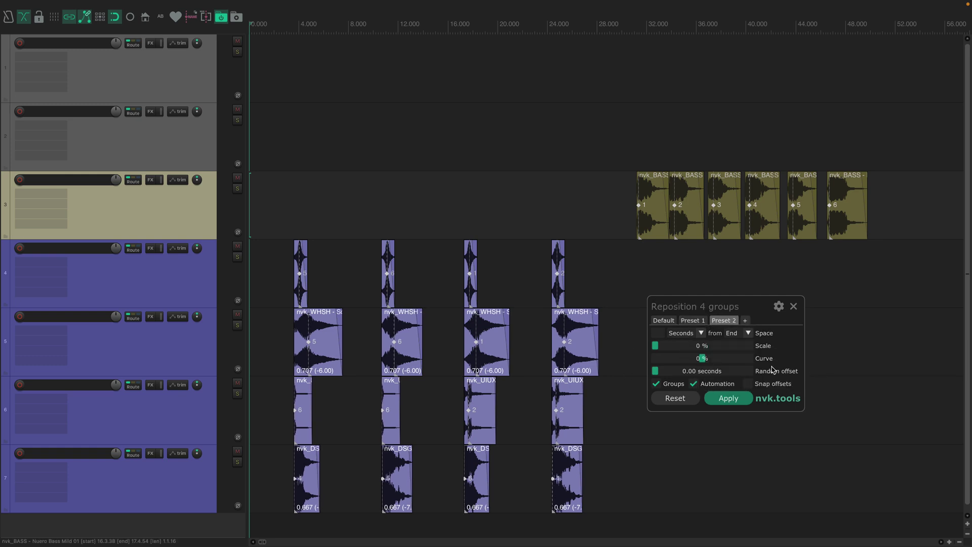
{"action": "left_click", "coordinate": [749, 385]}
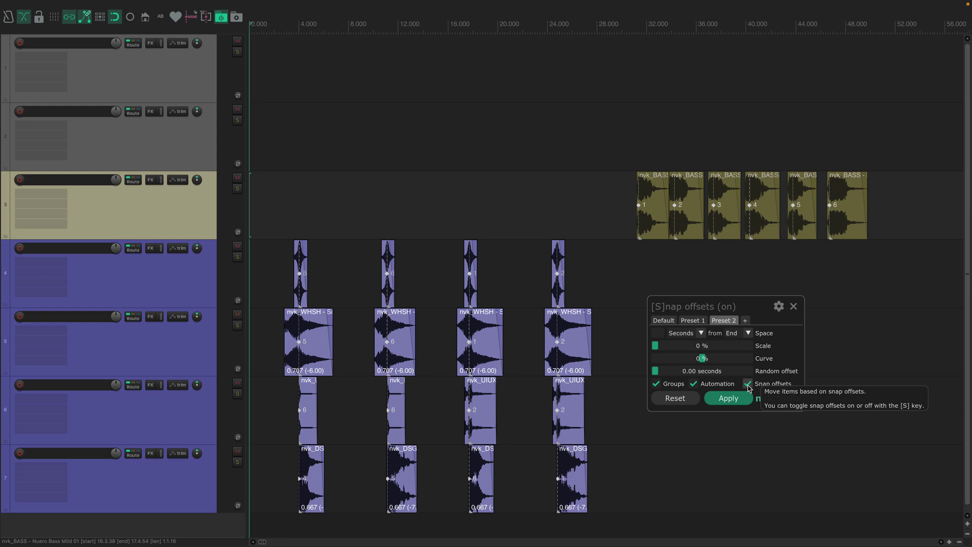
Run the nvk reposition Preset 1 and Preset 2 scripts from the Actions list
{"action": "left_click", "coordinate": [793, 306]}
{"action": "key", "text": "shift+/"}
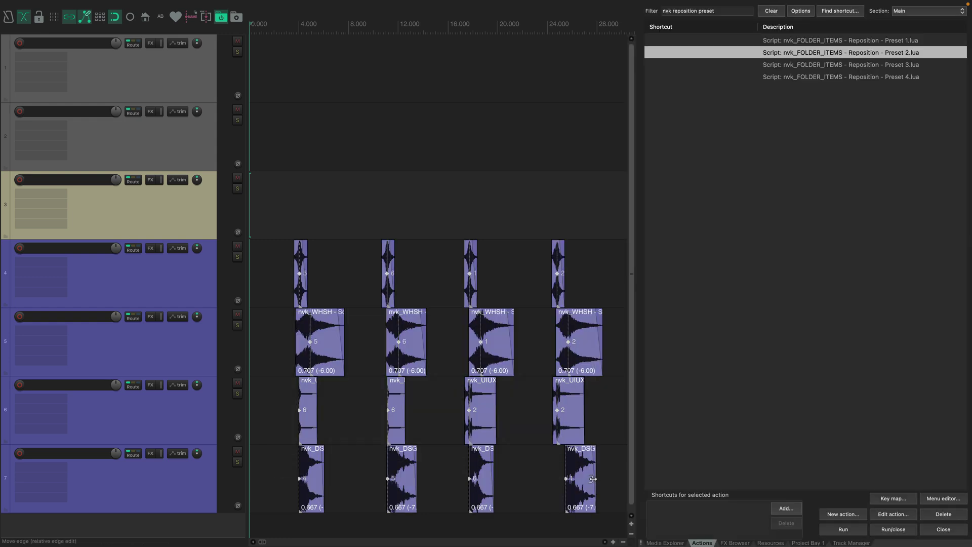
{"action": "double_click", "coordinate": [849, 41]}
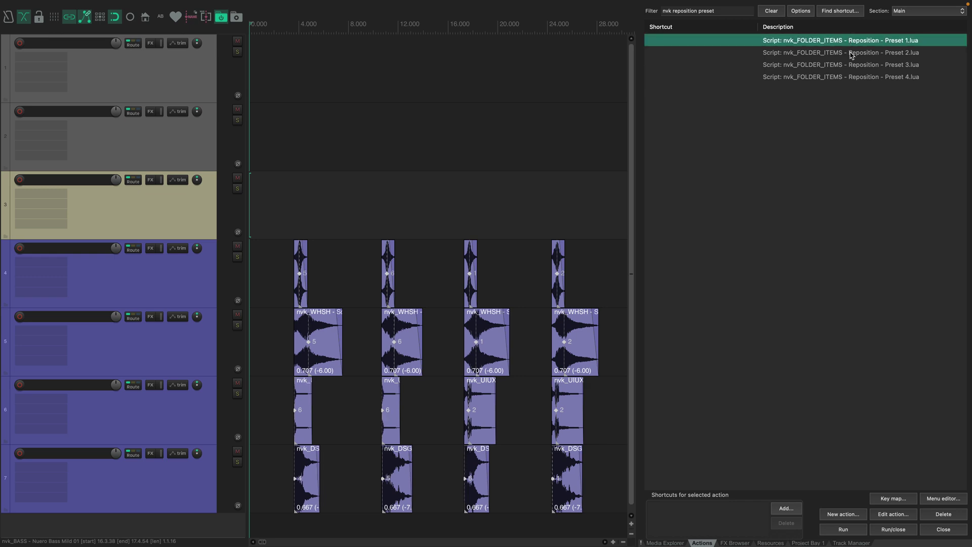
{"action": "double_click", "coordinate": [852, 53]}
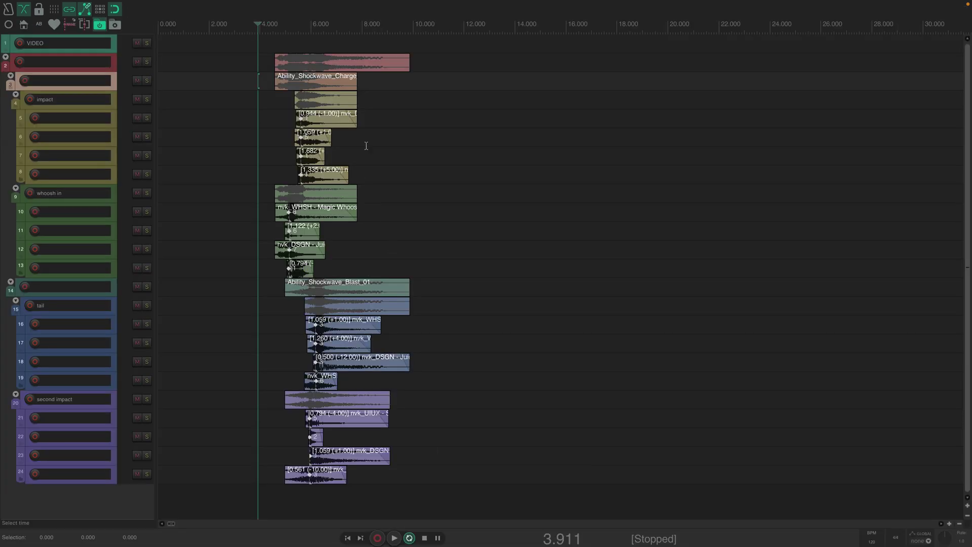
Duplicate the top shockwave folder item group twice, then return the edit cursor near the start
{"action": "left_click", "coordinate": [302, 63]}
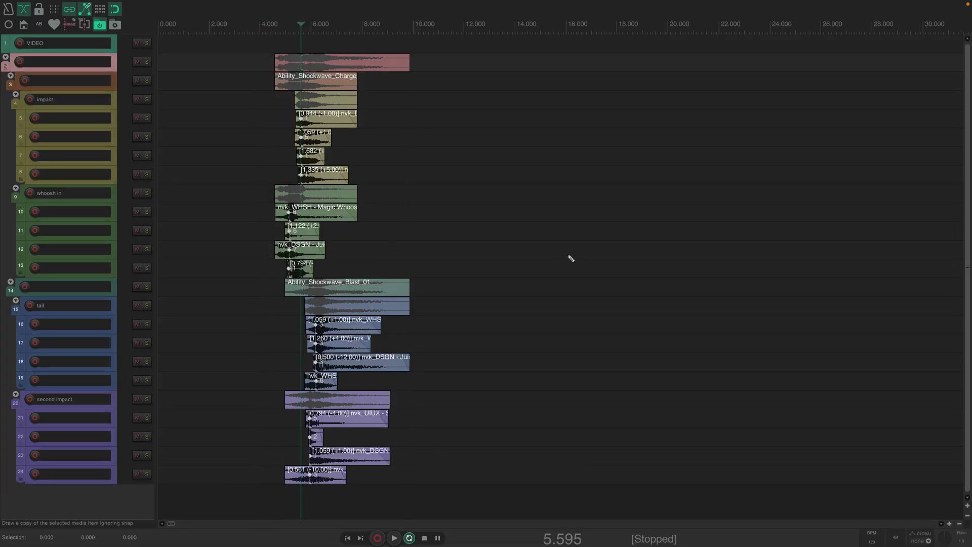
{"action": "key", "text": "ctrl+d"}
{"action": "key", "text": "ctrl+d"}
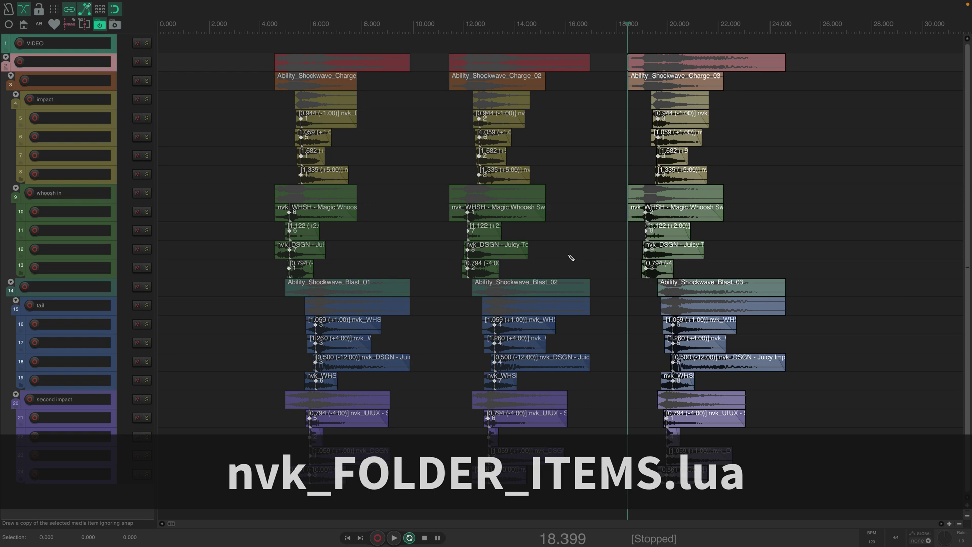
{"action": "key", "text": "ctrl+d"}
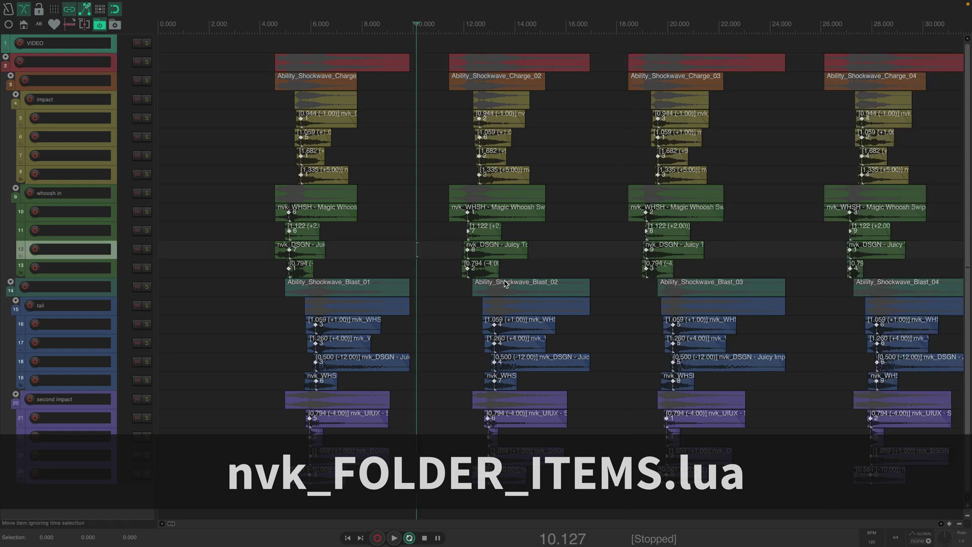
{"action": "left_click", "coordinate": [495, 288]}
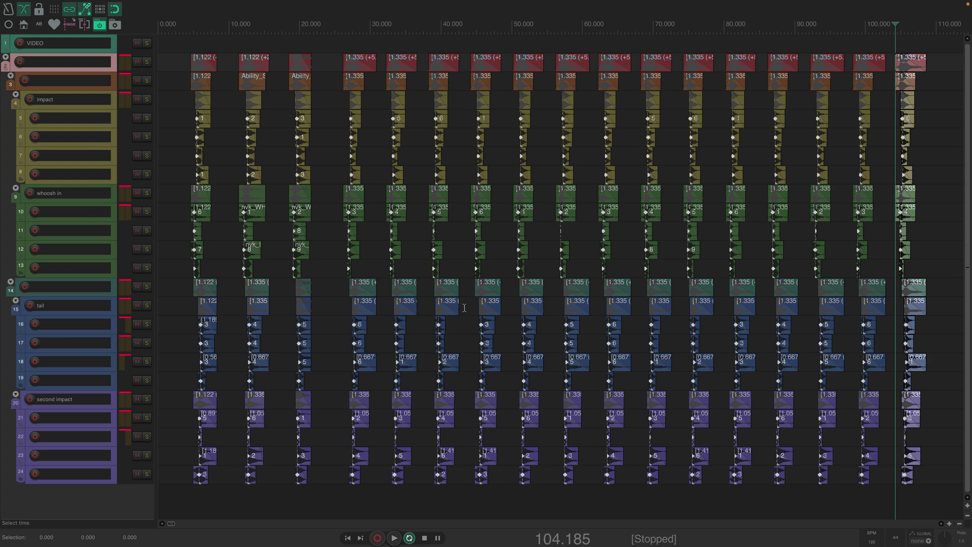
{"action": "left_click", "coordinate": [185, 286]}
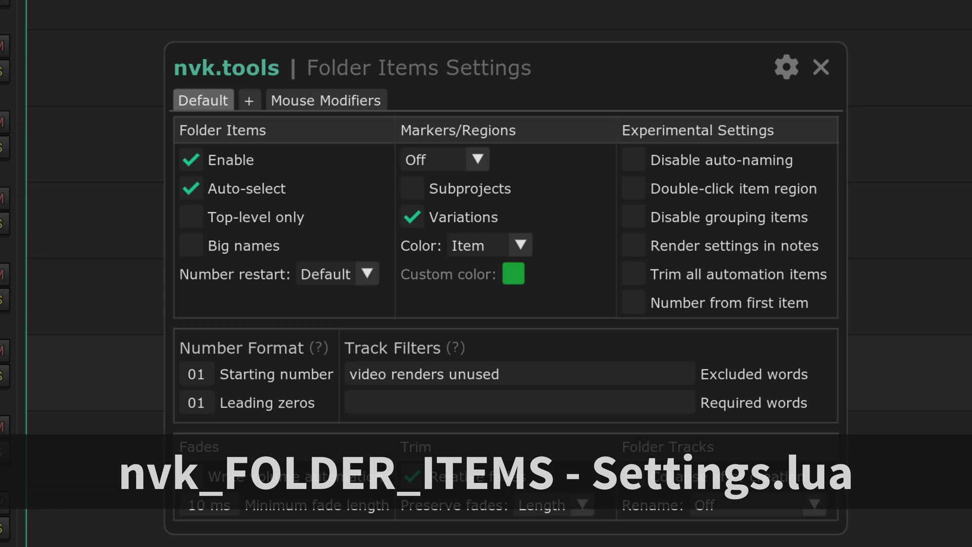
Check the Collapse/Expand mouse modifier and lower the folder items leading zeros count
{"action": "left_click", "coordinate": [337, 96]}
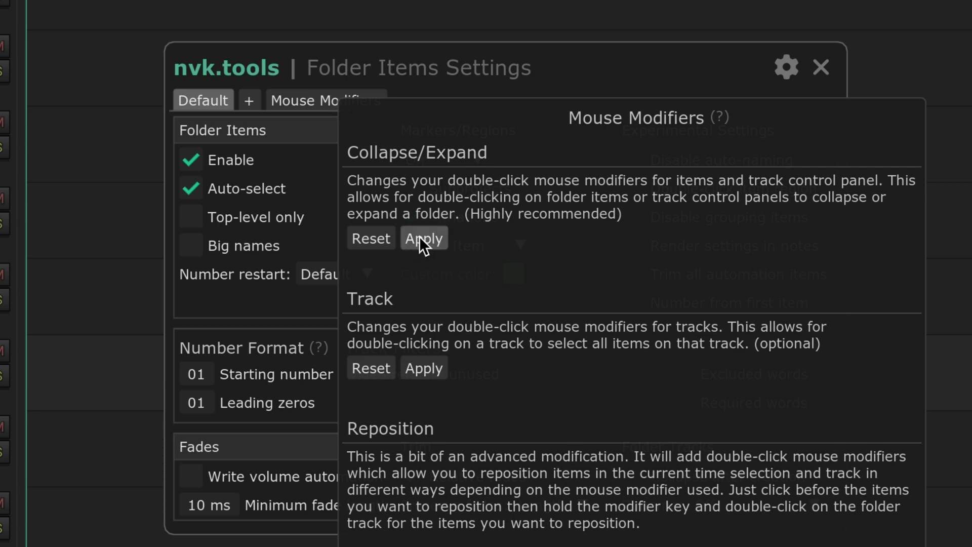
{"action": "left_click", "coordinate": [223, 334]}
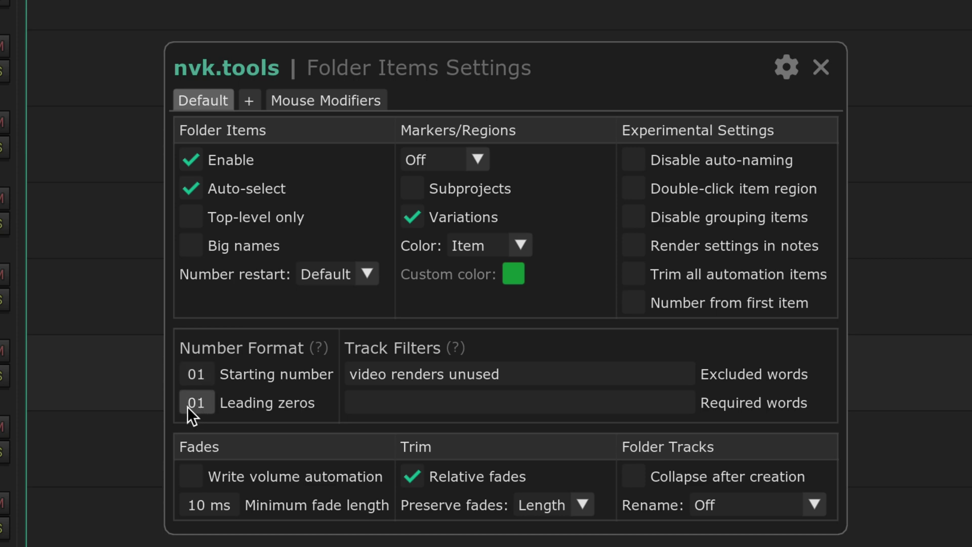
{"action": "left_click_drag", "start_coordinate": [188, 407], "coordinate": [176, 405]}
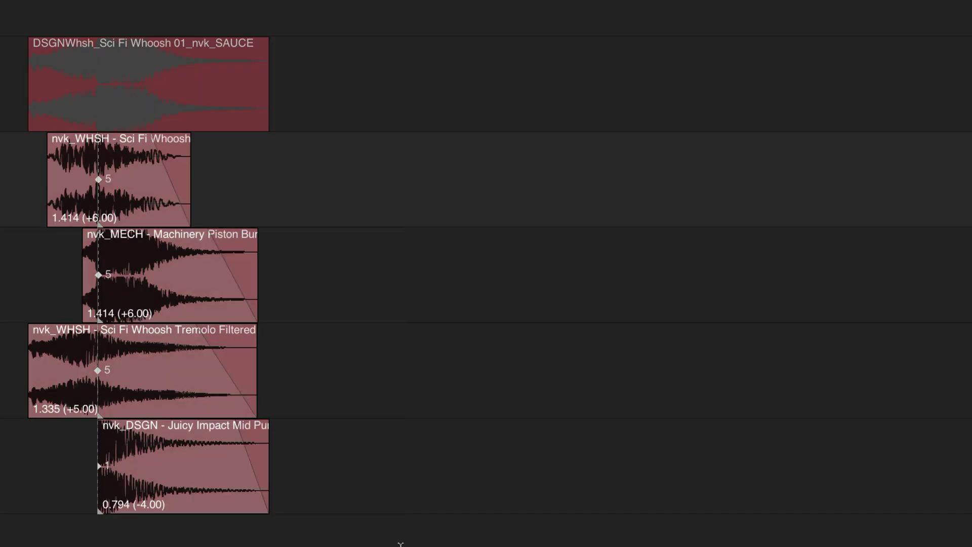
Create Sci Fi Whoosh folder copies 02 and 03 at two later timeline positions
{"action": "left_click", "coordinate": [383, 191]}
{"action": "key", "text": "ctrl+v"}
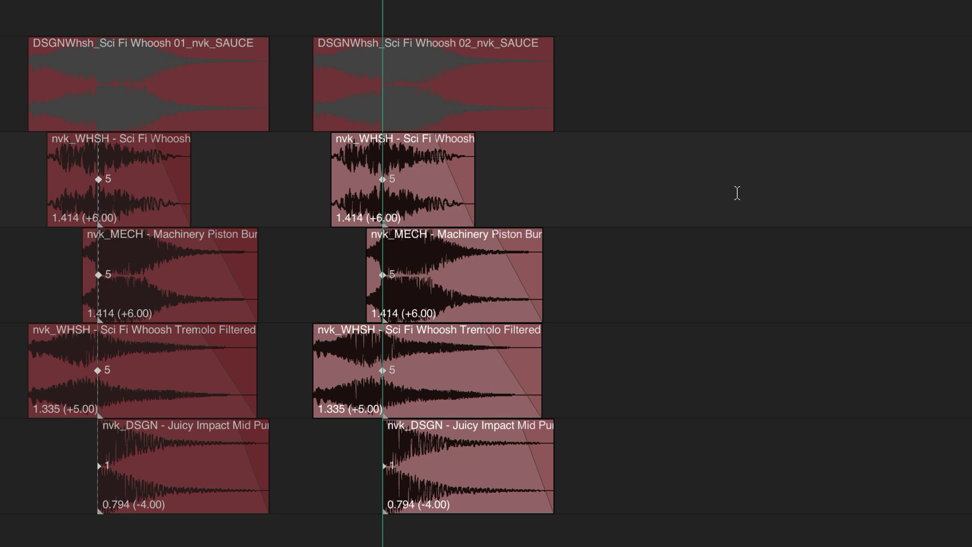
{"action": "left_click", "coordinate": [736, 196]}
{"action": "key", "text": "ctrl+v"}
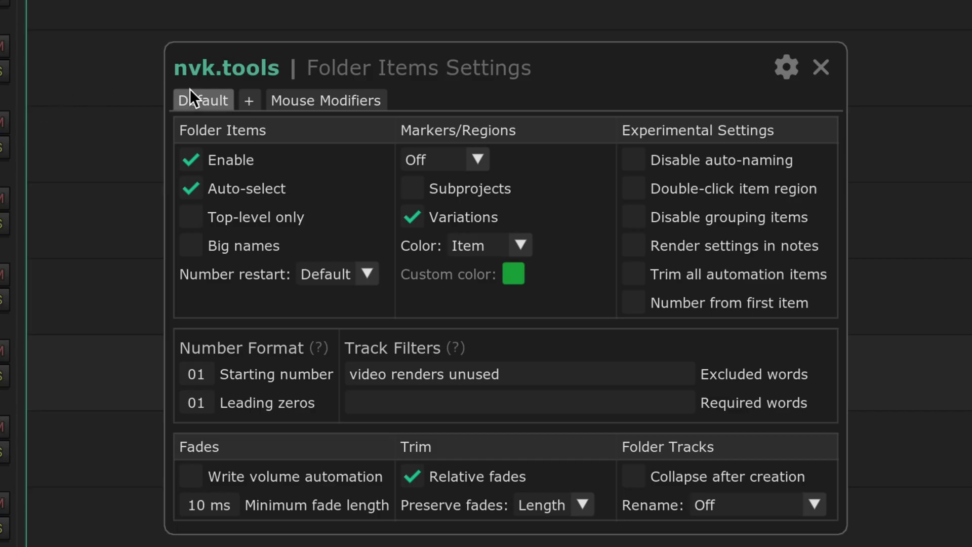
Add a new folder items preset named Source with a red tab colour
{"action": "left_click", "coordinate": [242, 102]}
{"action": "right_click", "coordinate": [248, 98]}
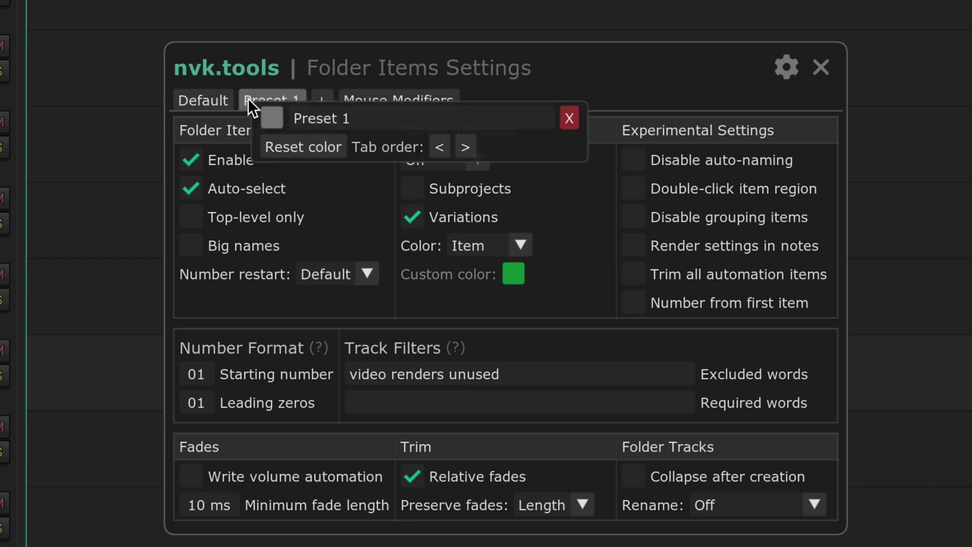
{"action": "left_click", "coordinate": [345, 114]}
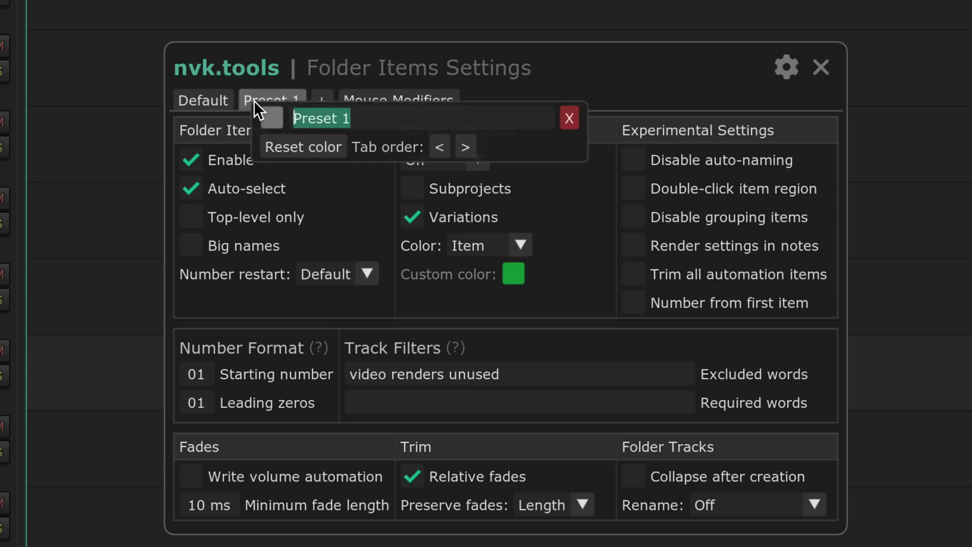
{"action": "type", "text": "Source"}
{"action": "left_click", "coordinate": [272, 118]}
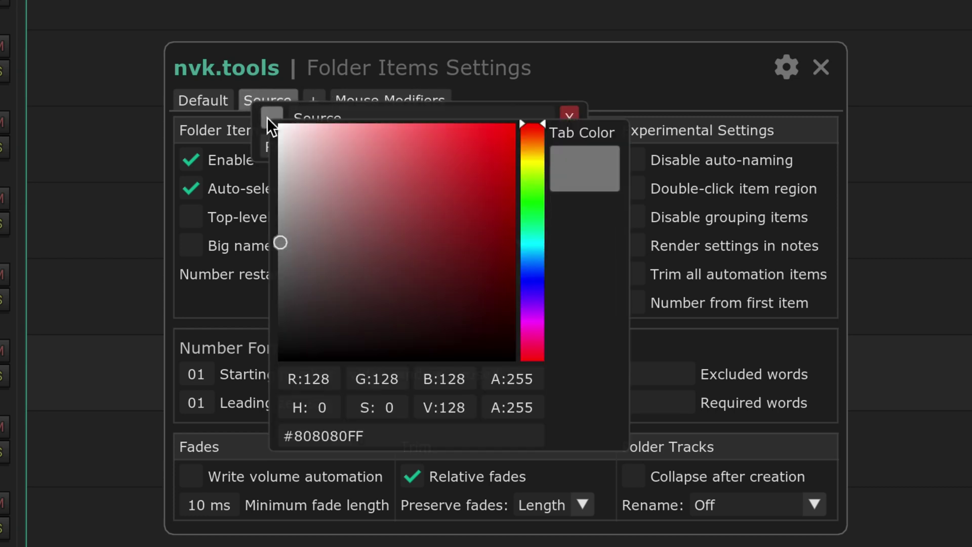
{"action": "mouse_move", "coordinate": [384, 167]}
{"action": "left_mouse_down"}
{"action": "mouse_move", "coordinate": [450, 162]}
{"action": "mouse_move", "coordinate": [409, 173]}
{"action": "left_mouse_up"}
{"action": "left_click", "coordinate": [495, 92]}
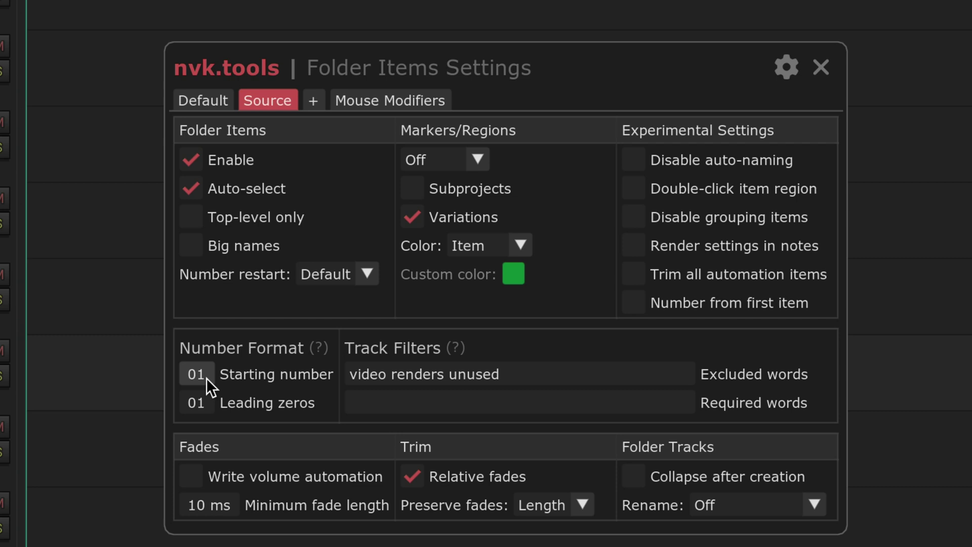
Give Source leading zeros 002 and disable folder items, comparing against Default
{"action": "left_click_drag", "start_coordinate": [195, 404], "coordinate": [216, 404]}
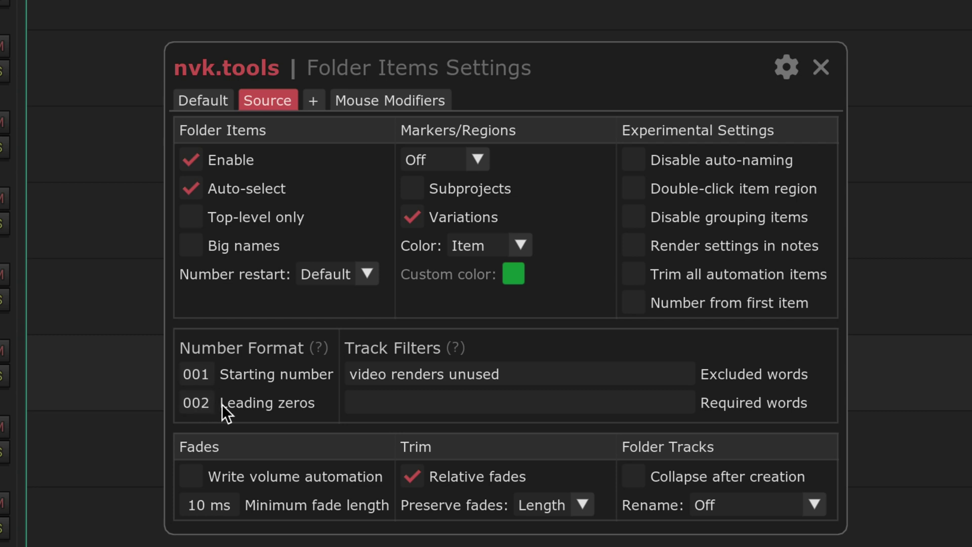
{"action": "left_click", "coordinate": [192, 159]}
{"action": "left_click", "coordinate": [217, 99]}
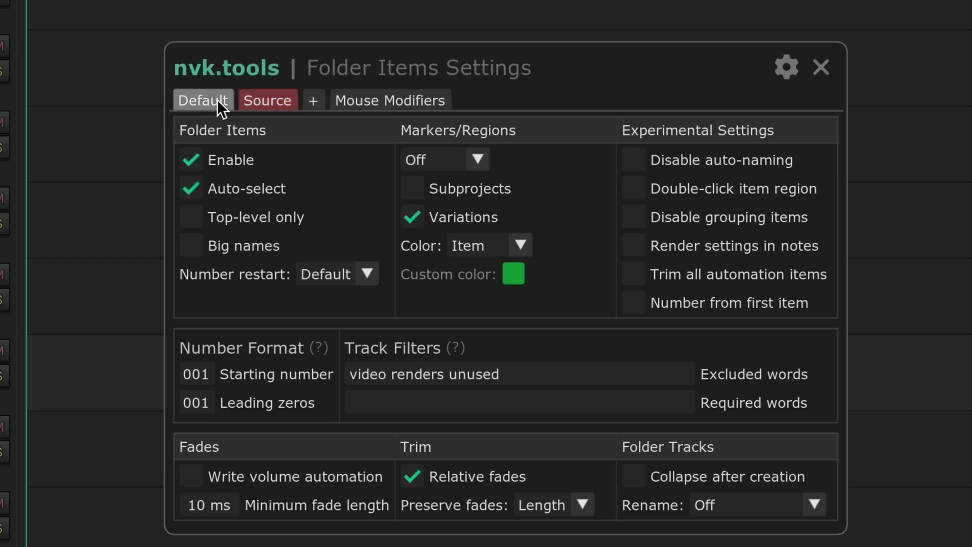
{"action": "left_click", "coordinate": [273, 105]}
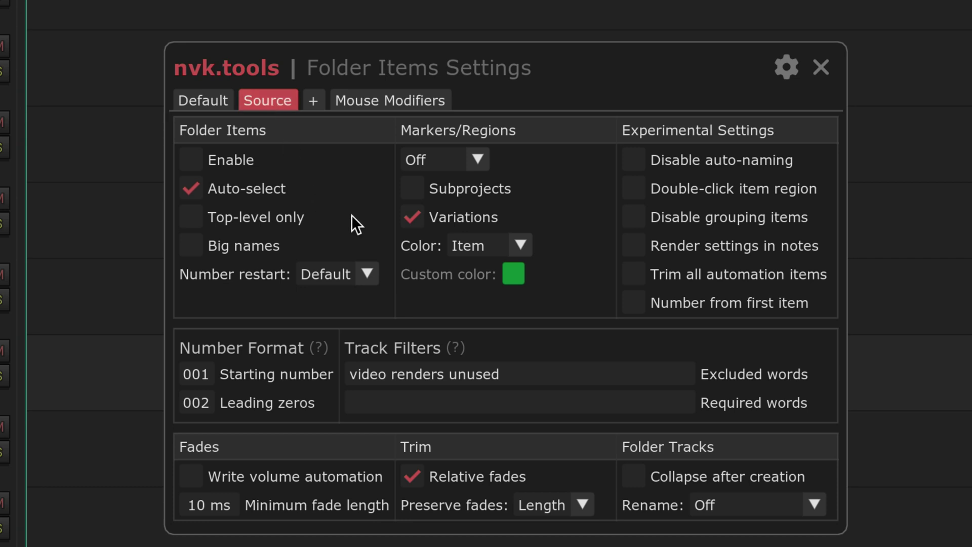
{"action": "left_click", "coordinate": [824, 72]}
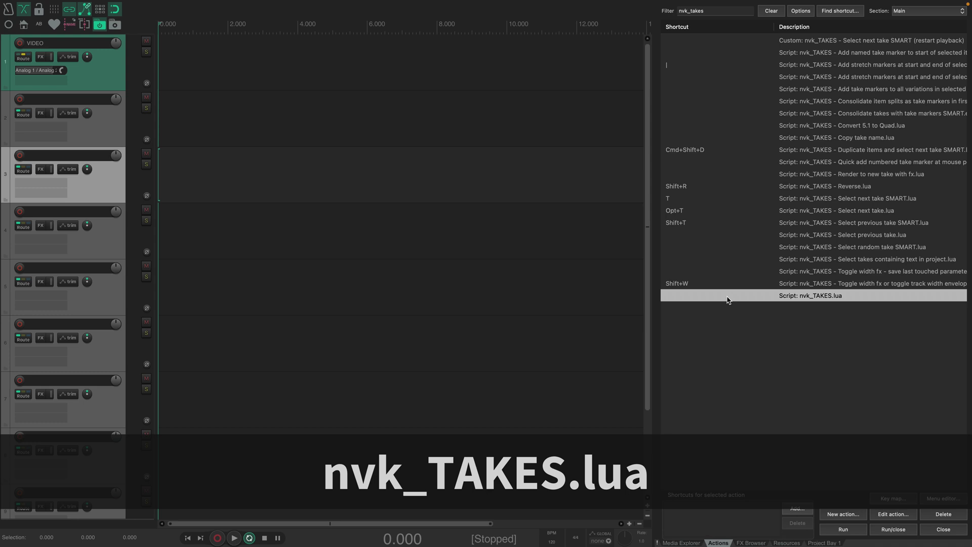
Make nvk_TAKES a global startup action and add Medium Snap 01.wav to track 5
{"action": "left_click", "coordinate": [728, 296]}
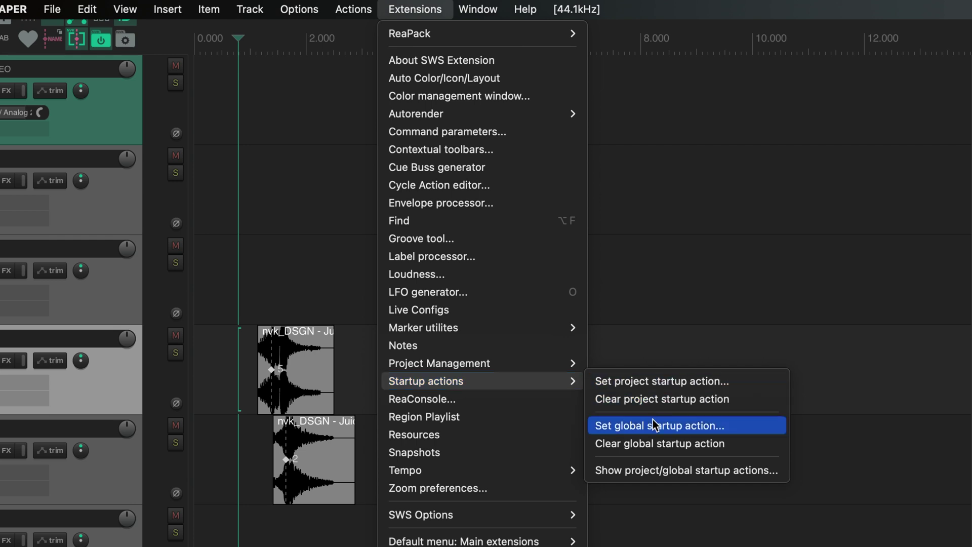
{"action": "left_click", "coordinate": [654, 419]}
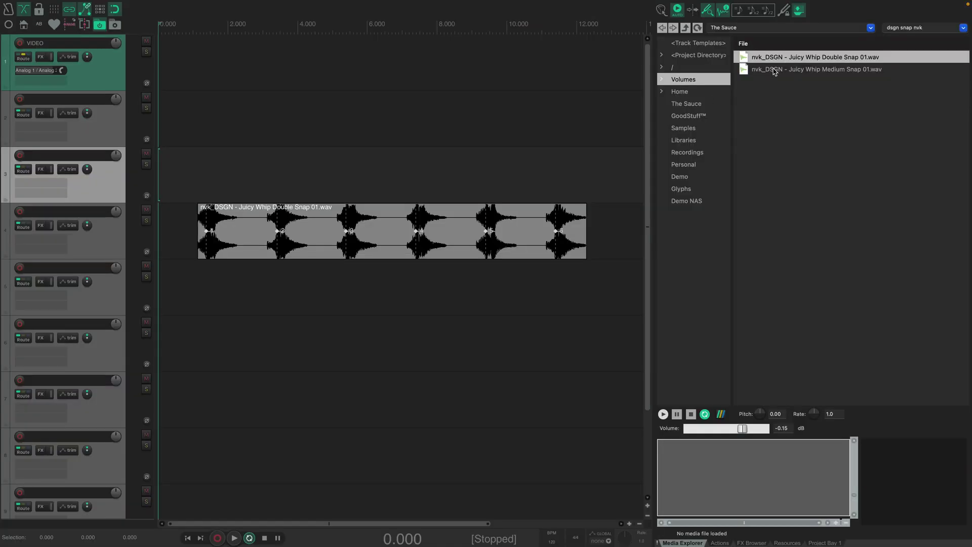
{"action": "mouse_move", "coordinate": [748, 69]}
{"action": "left_mouse_down"}
{"action": "mouse_move", "coordinate": [345, 291]}
{"action": "mouse_move", "coordinate": [213, 308]}
{"action": "left_mouse_up"}
{"action": "left_click", "coordinate": [236, 191]}
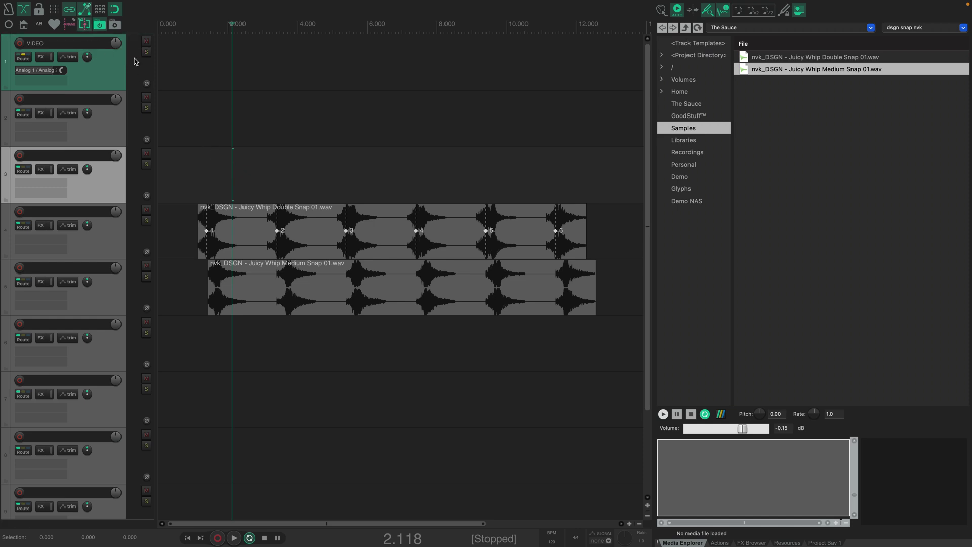
Step the Medium Snap item through its take slices, then pick a Double Snap slice
{"action": "left_click", "coordinate": [303, 283]}
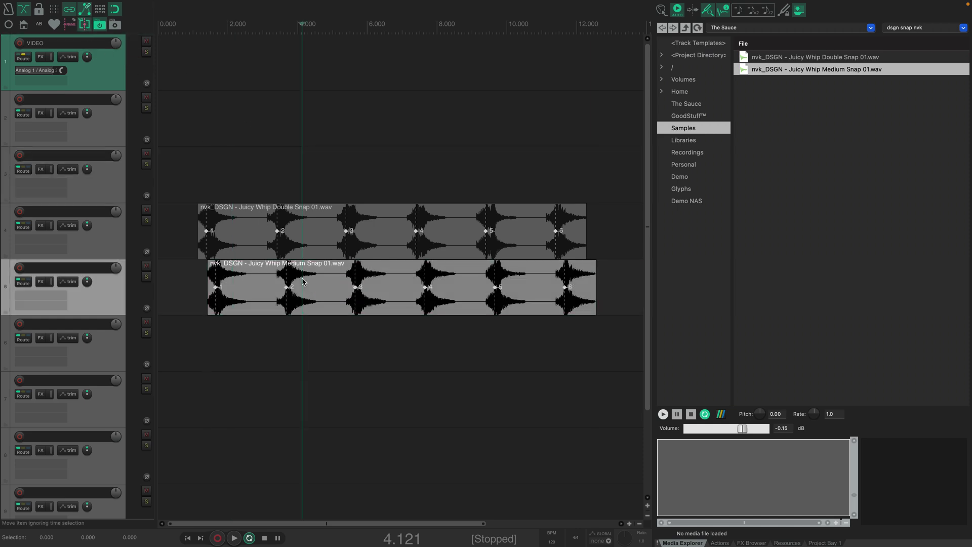
{"action": "key", "text": "t"}
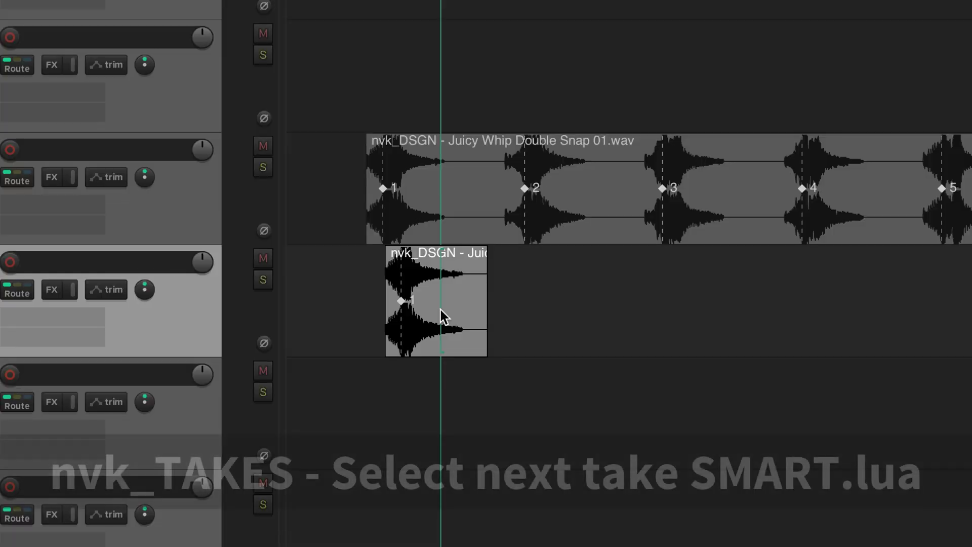
{"action": "key", "text": "t"}
{"action": "key", "text": "t"}
{"action": "key", "text": "t"}
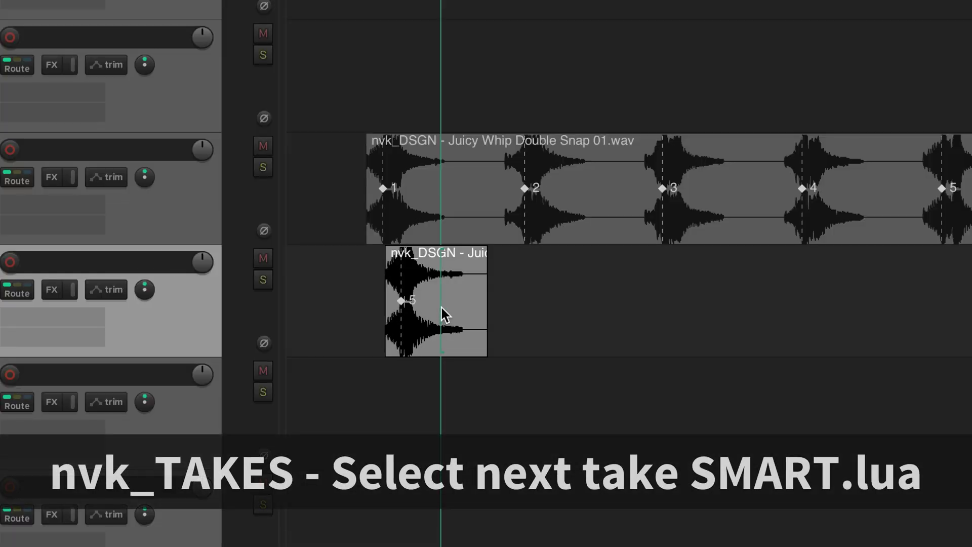
{"action": "key", "text": "t"}
{"action": "left_click", "coordinate": [417, 187]}
{"action": "key", "text": "t"}
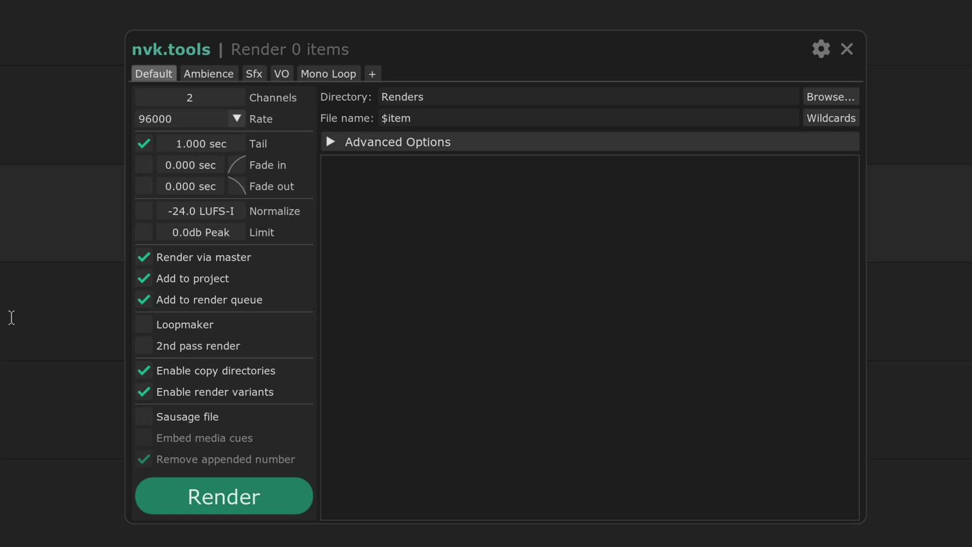
Tick Loopmaker in nvk Render to trigger the upgrade prompt, then paste the license key
{"action": "left_click", "coordinate": [144, 325]}
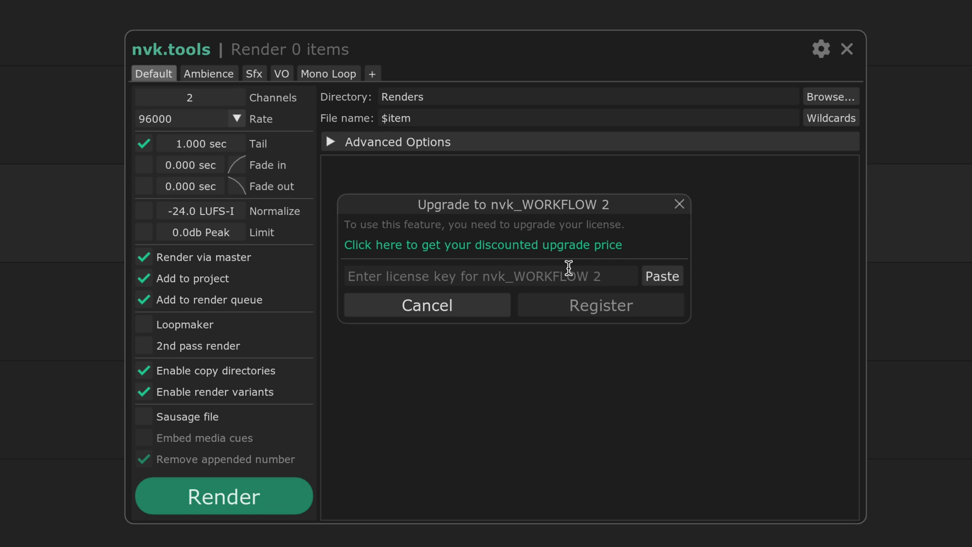
{"action": "left_click", "coordinate": [663, 277]}
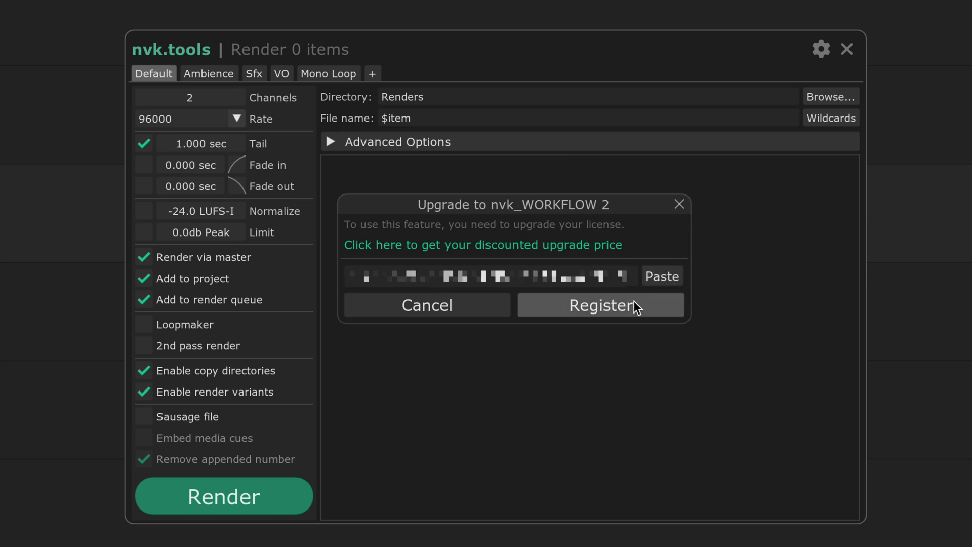